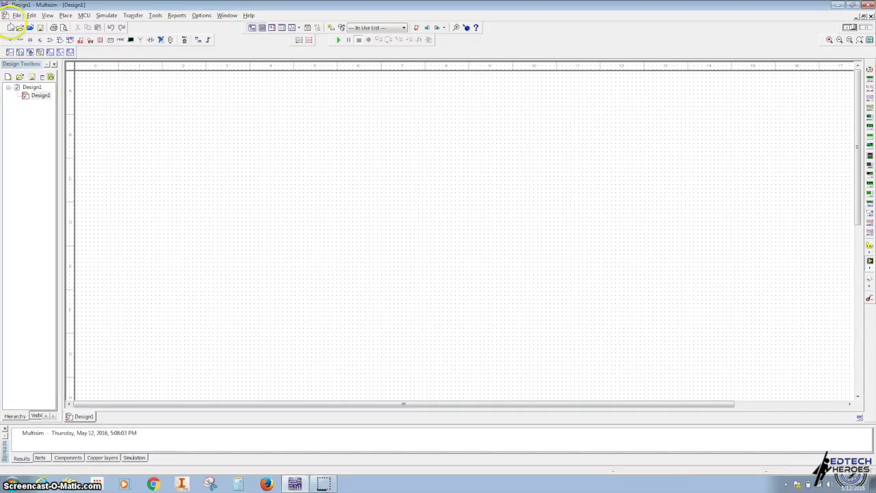
Show the File > New design choices, including PLD design
{"action": "left_click", "coordinate": [17, 15]}
{"action": "mouse_move", "coordinate": [23, 28]}
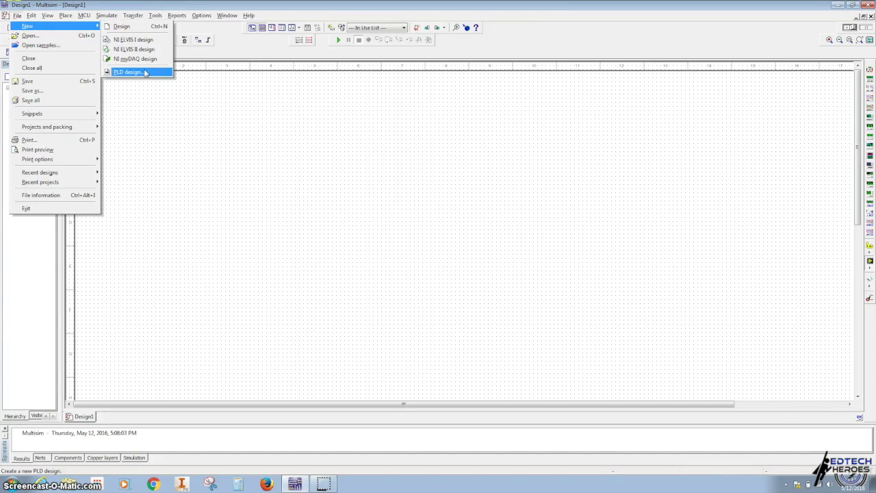
Start a Digilent CmodS6 (XC6SLX4) PLD design named P and advance to connector selection
{"action": "left_click", "coordinate": [131, 72]}
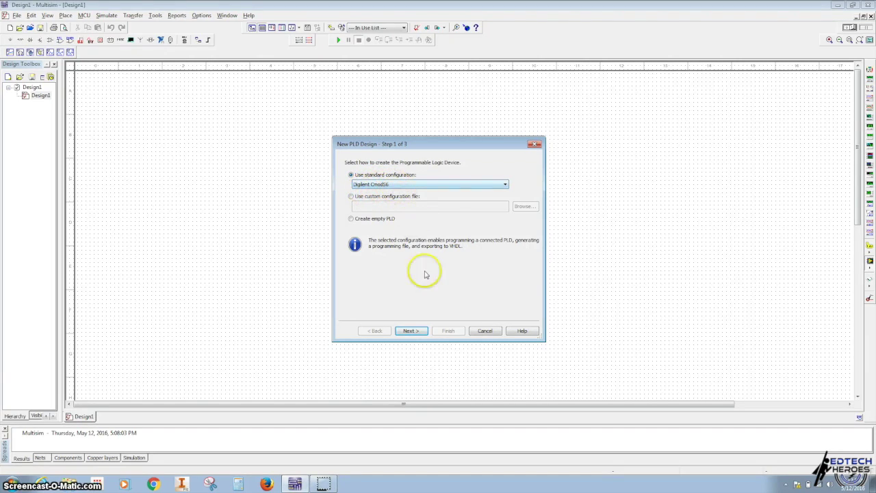
{"action": "left_click", "coordinate": [409, 331]}
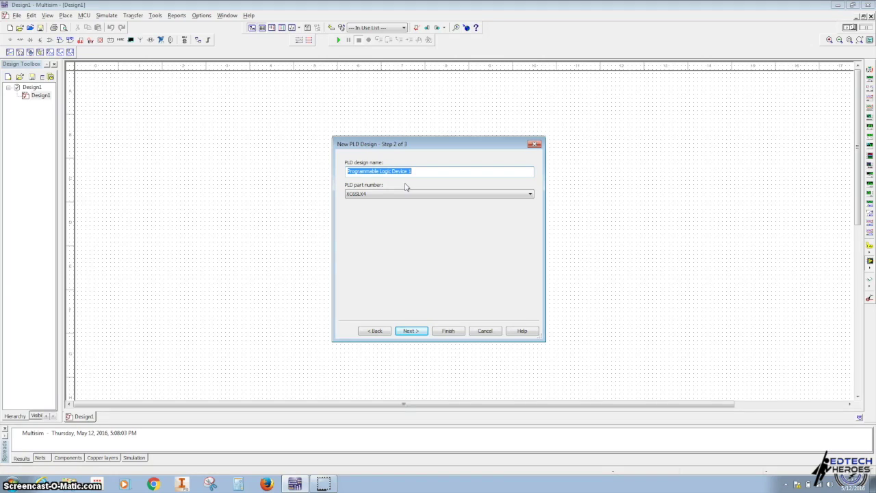
{"action": "type", "text": "Ponder's Bday Circuit"}
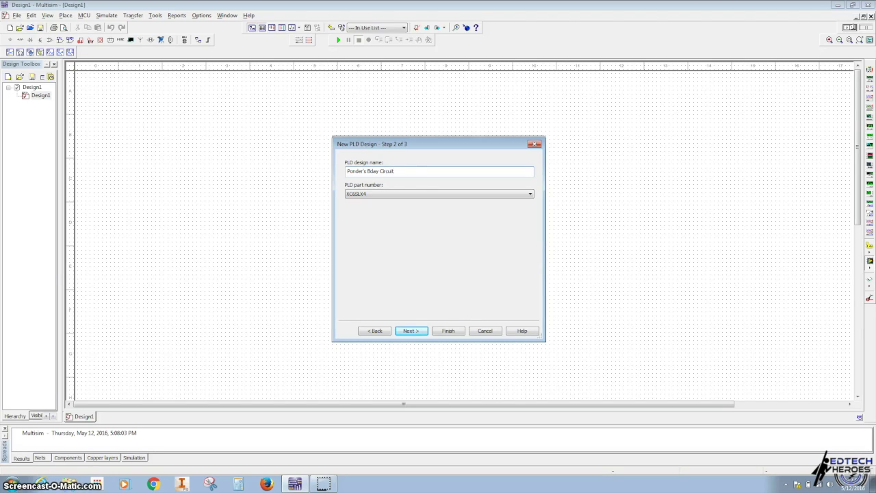
{"action": "left_click", "coordinate": [411, 331]}
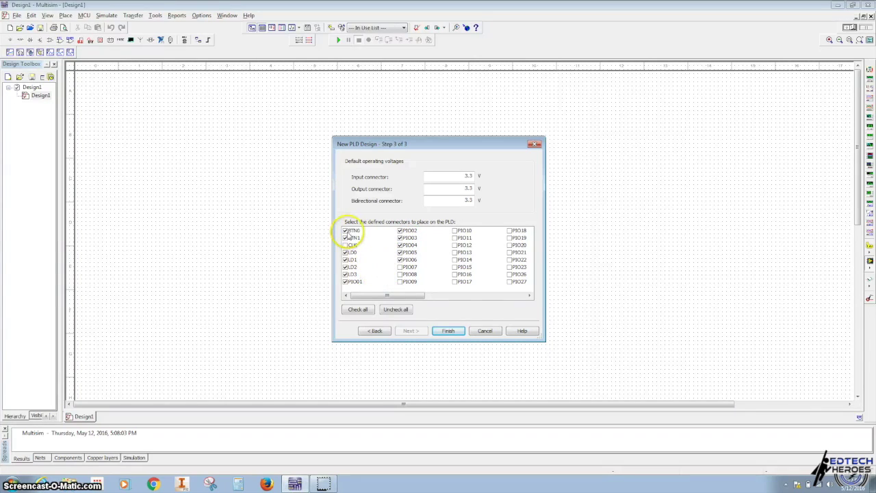
Exclude the default connectors BTN0, BTN1, LD0–LD3 and PIO01–PIO06
{"action": "left_click", "coordinate": [345, 231]}
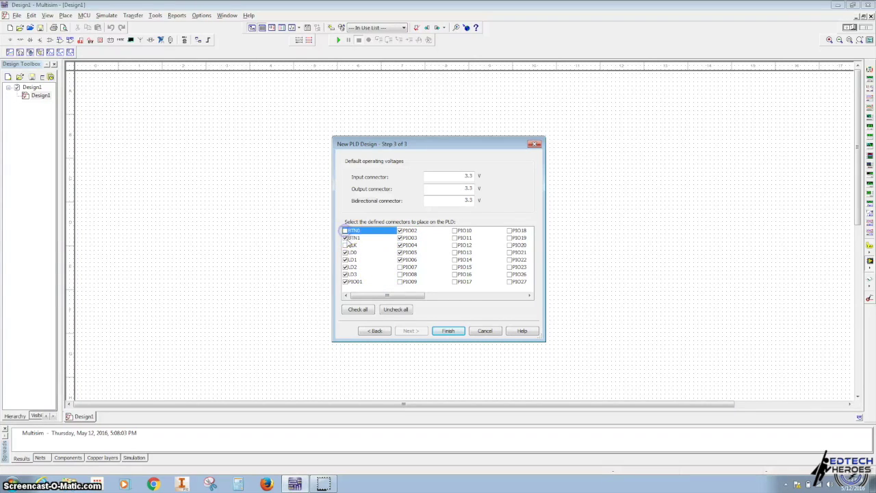
{"action": "left_click", "coordinate": [345, 238]}
{"action": "left_click", "coordinate": [345, 252]}
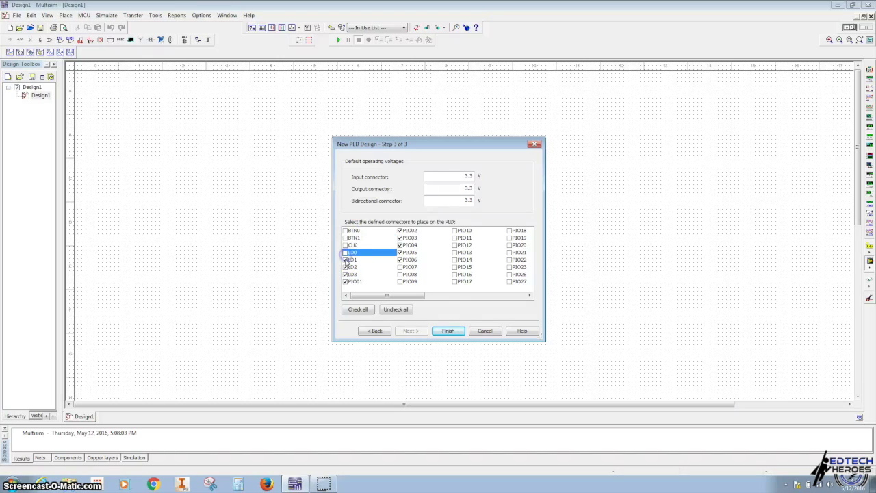
{"action": "left_click", "coordinate": [345, 260]}
{"action": "left_click", "coordinate": [345, 266]}
{"action": "left_click", "coordinate": [345, 273]}
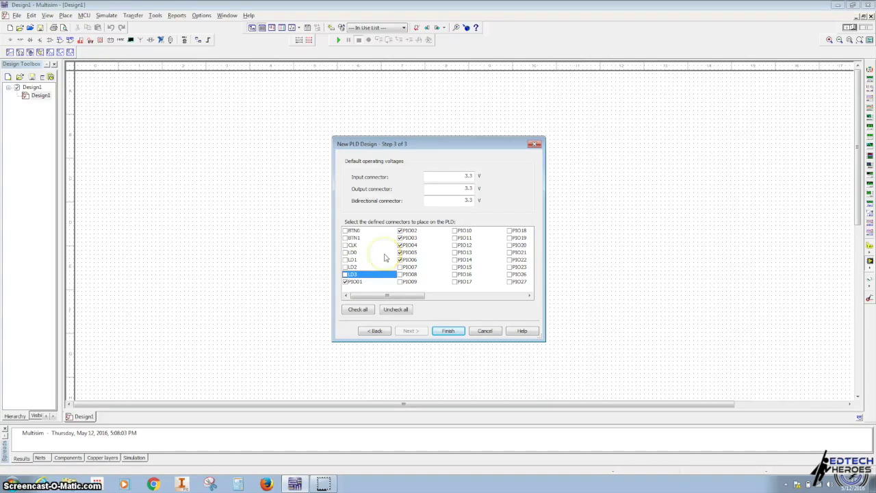
{"action": "left_click", "coordinate": [345, 281]}
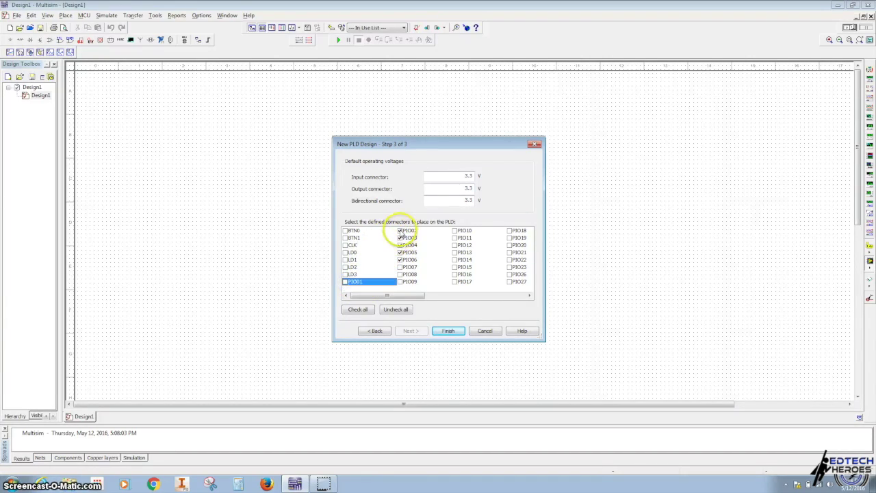
{"action": "left_click", "coordinate": [399, 230]}
{"action": "left_click", "coordinate": [400, 237]}
{"action": "left_click", "coordinate": [400, 245]}
{"action": "left_click", "coordinate": [400, 252]}
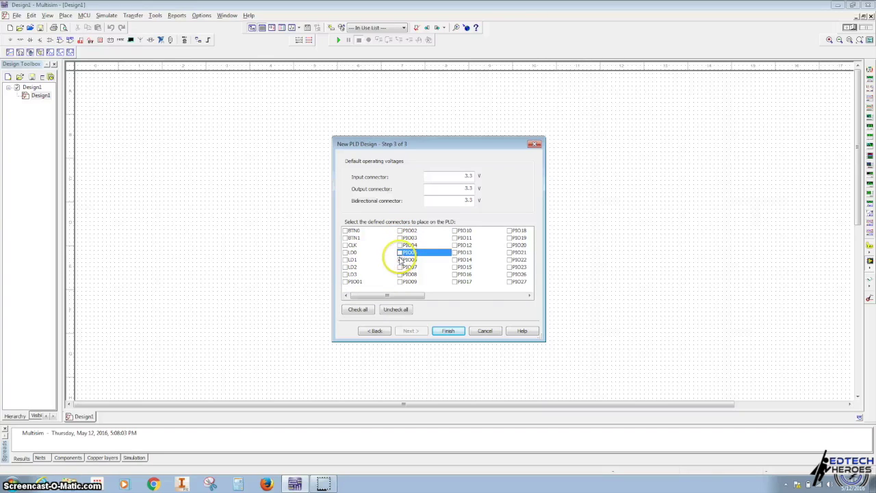
{"action": "left_click", "coordinate": [400, 259]}
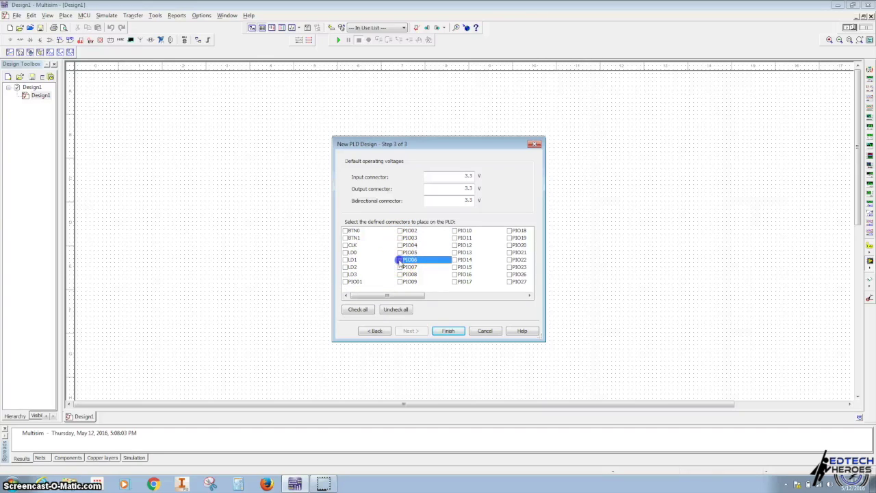
Include connectors PIO26, PIO27 and PIO28 and create the PLD design
{"action": "left_click", "coordinate": [510, 275]}
{"action": "left_click", "coordinate": [454, 281]}
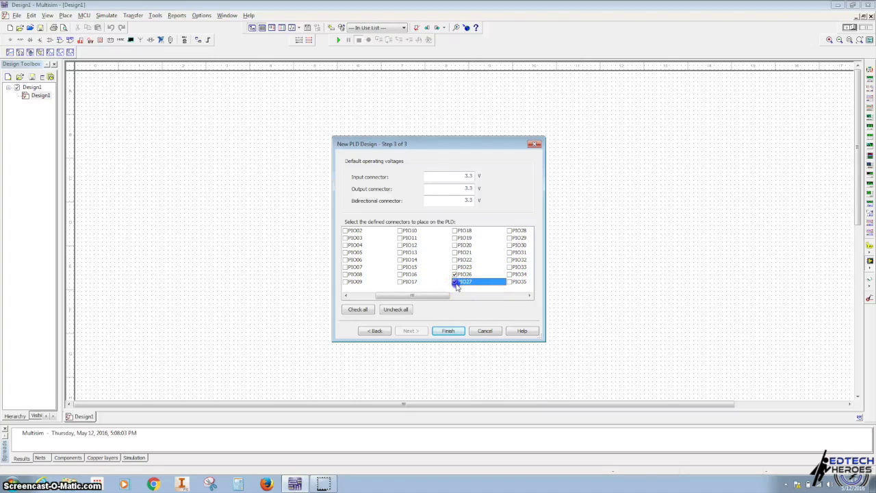
{"action": "left_click", "coordinate": [510, 230]}
{"action": "left_click", "coordinate": [515, 231], "text": "shift"}
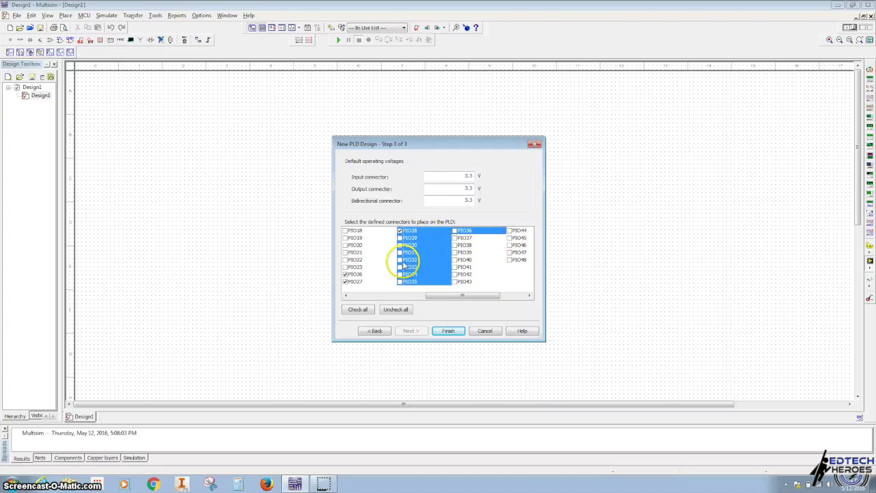
{"action": "left_click", "coordinate": [409, 232]}
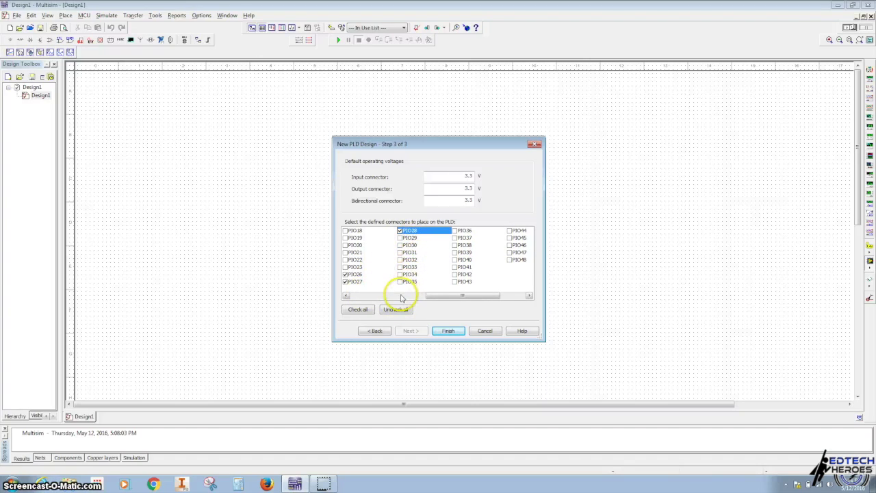
{"action": "left_click", "coordinate": [449, 331]}
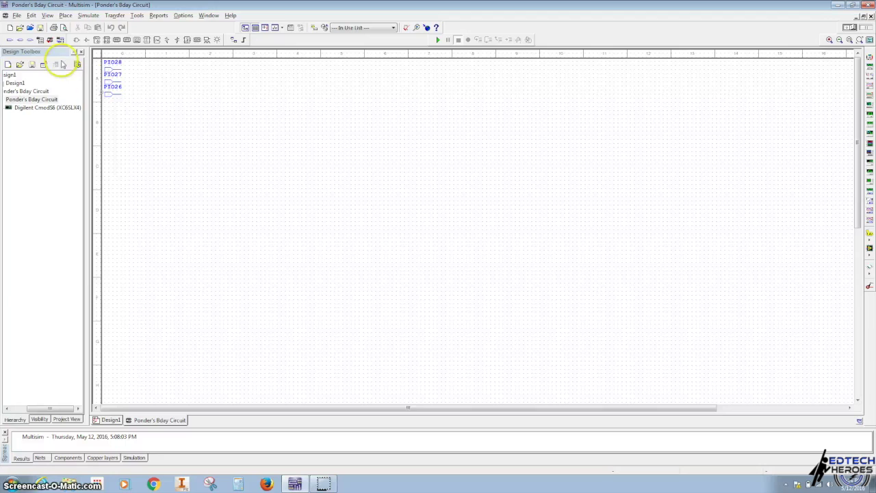
Place output connector PIO01 near the schematic's top right
{"action": "left_click", "coordinate": [19, 41]}
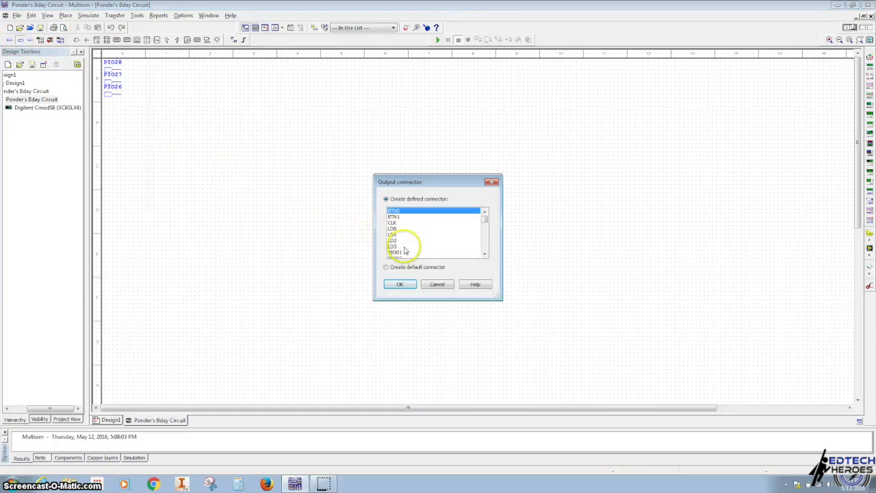
{"action": "left_click", "coordinate": [484, 253]}
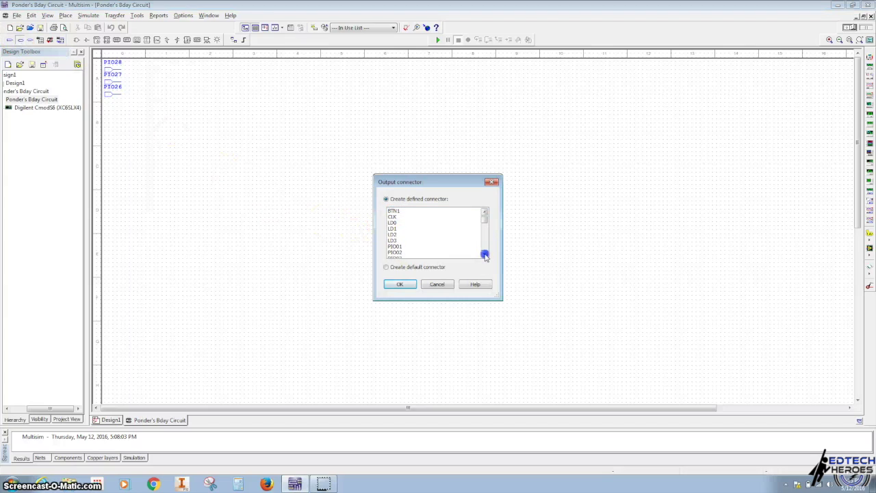
{"action": "left_click", "coordinate": [404, 247]}
{"action": "left_click", "coordinate": [399, 284]}
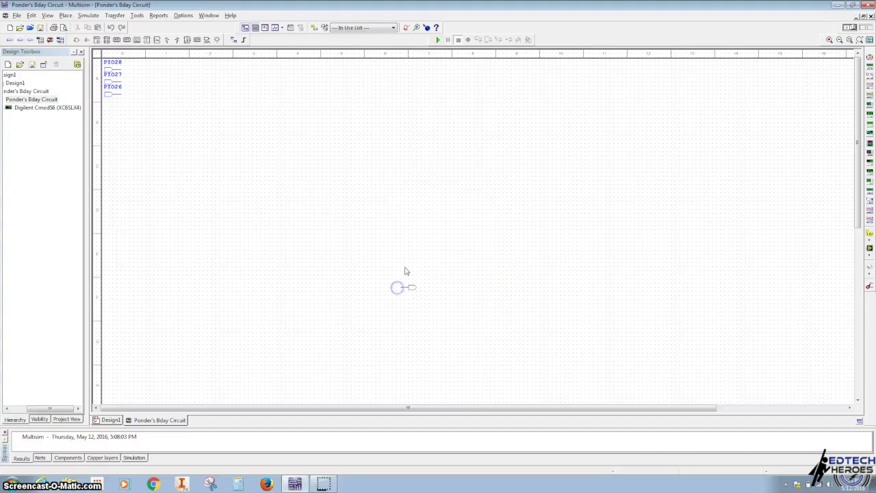
{"action": "left_click", "coordinate": [796, 73]}
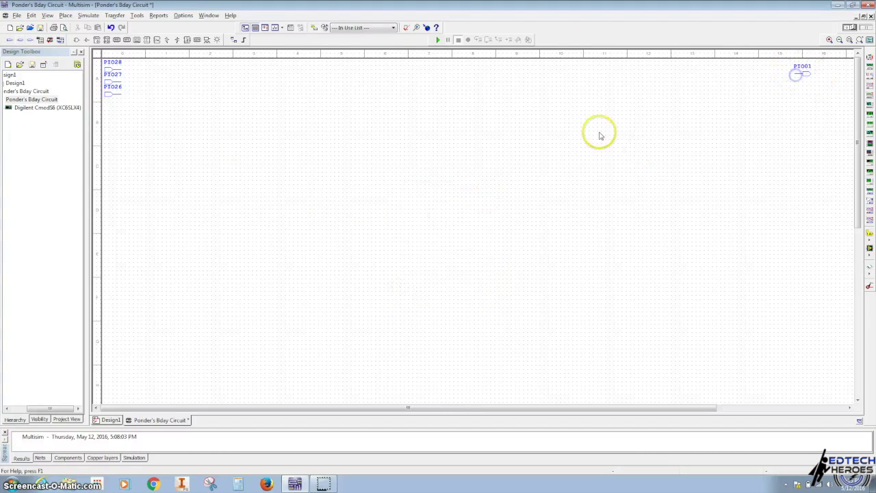
Place output connectors PIO02, PIO03 and the next one stacked below PIO01
{"action": "left_click", "coordinate": [20, 41]}
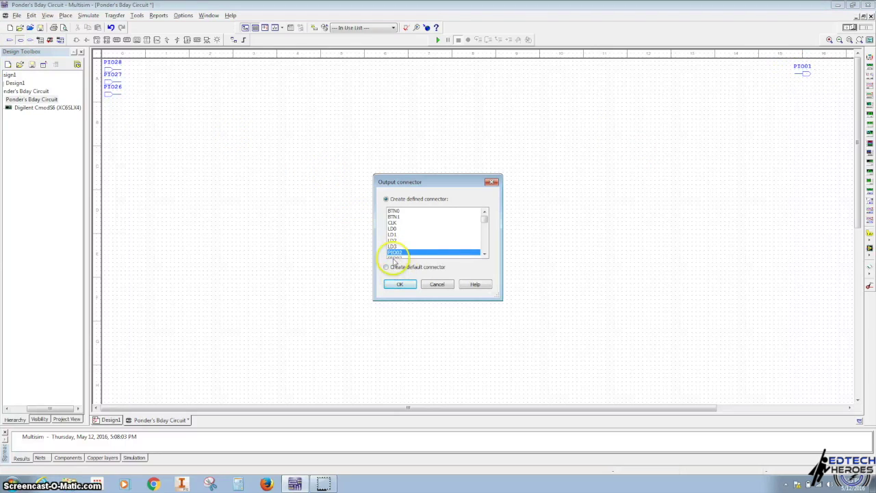
{"action": "left_click", "coordinate": [399, 283]}
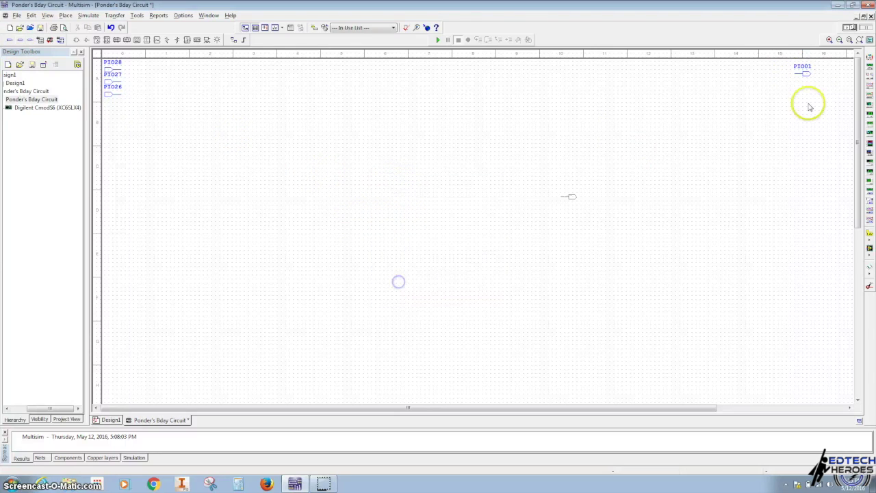
{"action": "left_click", "coordinate": [642, 90]}
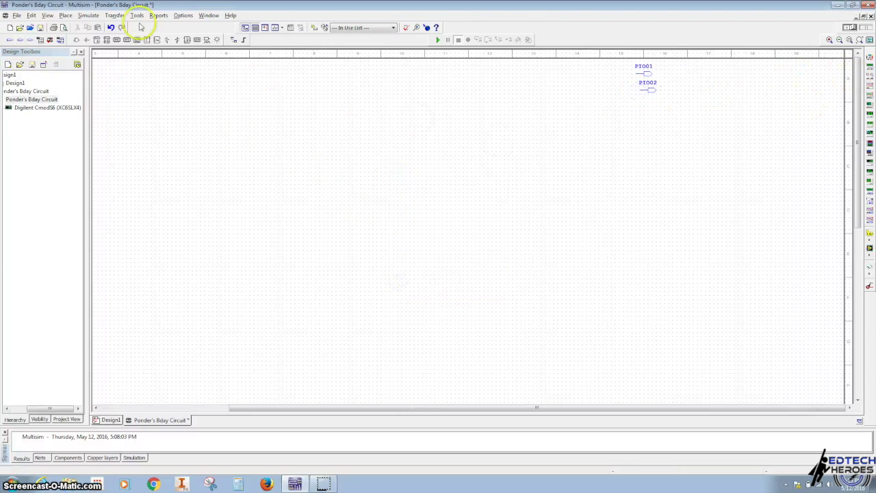
{"action": "left_click", "coordinate": [20, 42]}
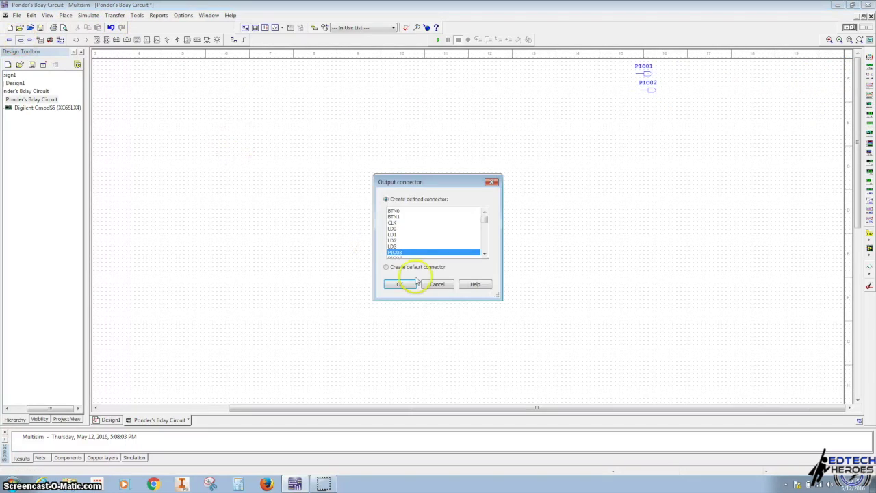
{"action": "left_click", "coordinate": [400, 283]}
{"action": "left_click", "coordinate": [644, 110]}
{"action": "left_click", "coordinate": [19, 40]}
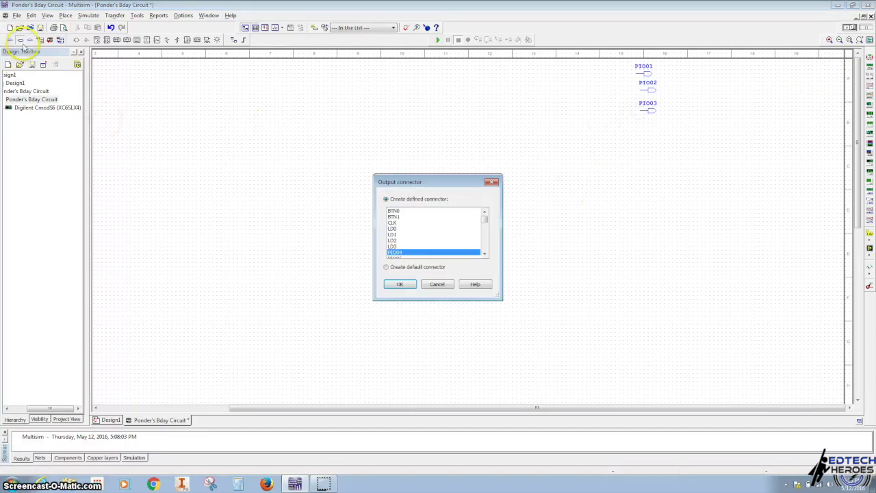
{"action": "left_click", "coordinate": [402, 283]}
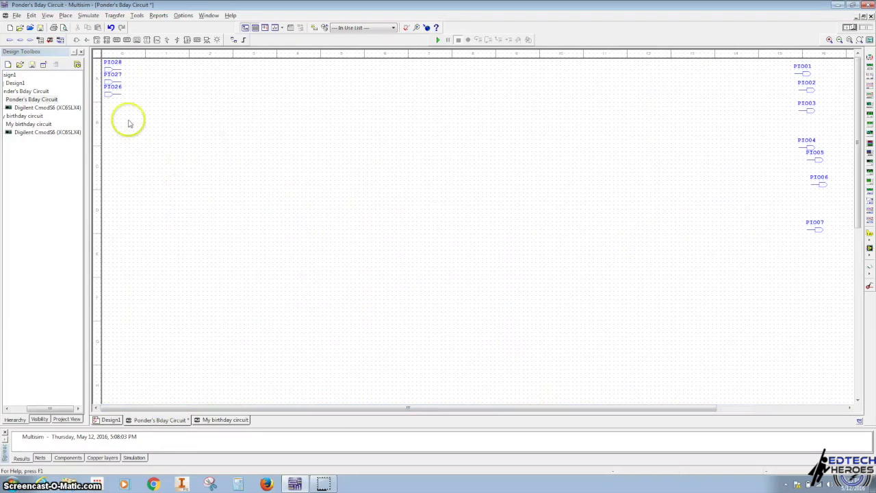
Line up input connectors PIO28, PIO27 and PIO26 side by side along the top
{"action": "left_click_drag", "start_coordinate": [109, 94], "coordinate": [221, 78]}
{"action": "left_click_drag", "start_coordinate": [109, 84], "coordinate": [160, 77]}
{"action": "left_click", "coordinate": [213, 76]}
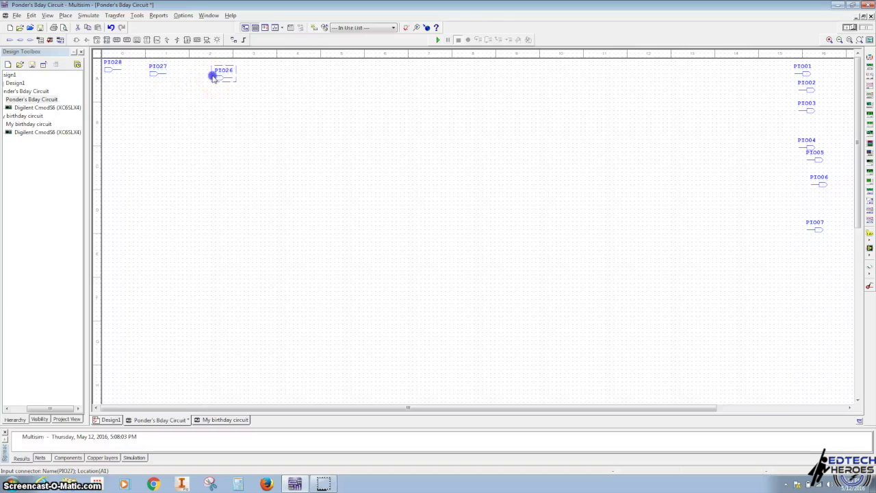
{"action": "left_click_drag", "start_coordinate": [199, 75], "coordinate": [196, 73]}
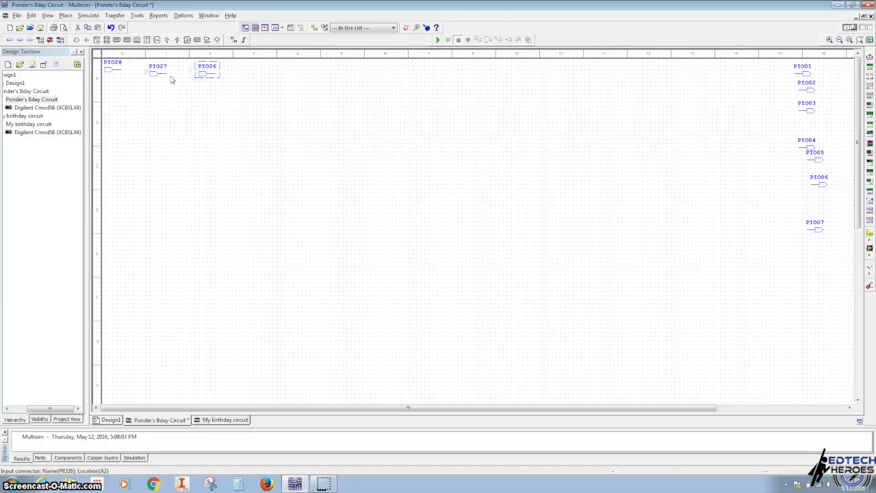
{"action": "left_click", "coordinate": [171, 175]}
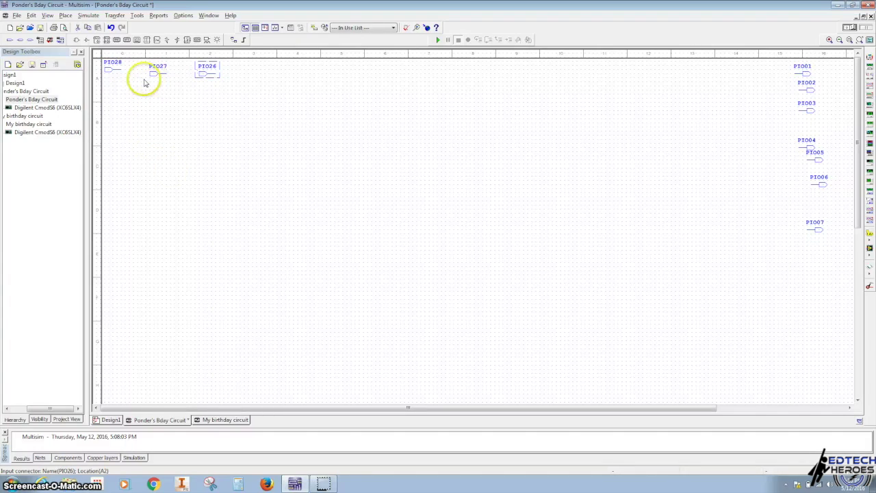
Draw long vertical wires down the sheet from the input connectors
{"action": "left_click_drag", "start_coordinate": [121, 70], "coordinate": [124, 383]}
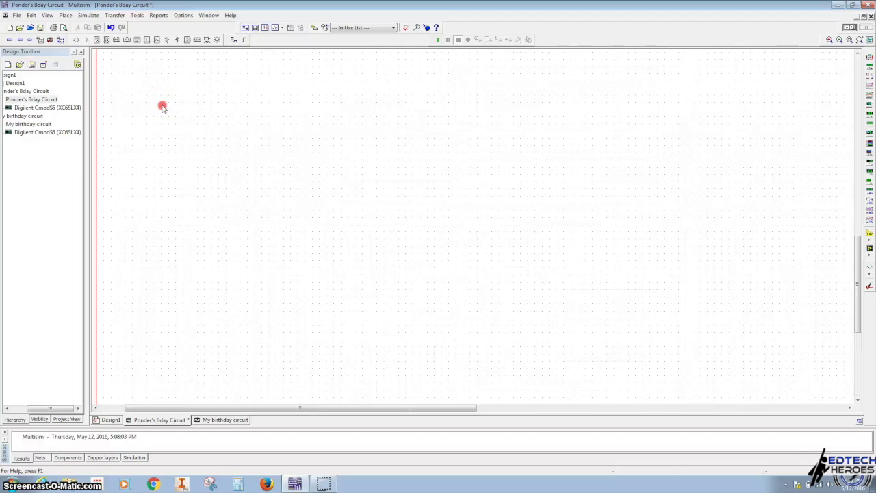
{"action": "left_click_drag", "start_coordinate": [162, 105], "coordinate": [171, 329]}
{"action": "scroll", "coordinate": [165, 84], "scroll_direction": "down", "scroll_amount": 5}
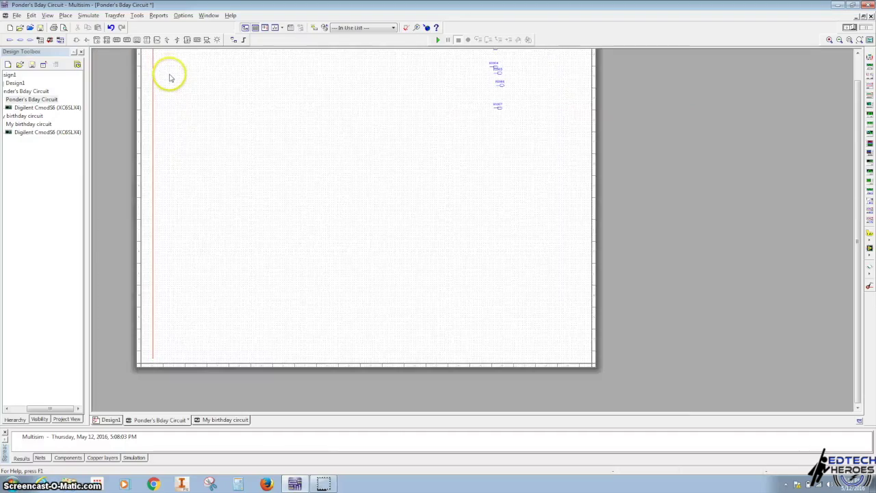
{"action": "scroll", "coordinate": [168, 215], "scroll_direction": "up", "scroll_amount": 5}
{"action": "scroll", "coordinate": [196, 332], "scroll_direction": "down", "scroll_amount": 2}
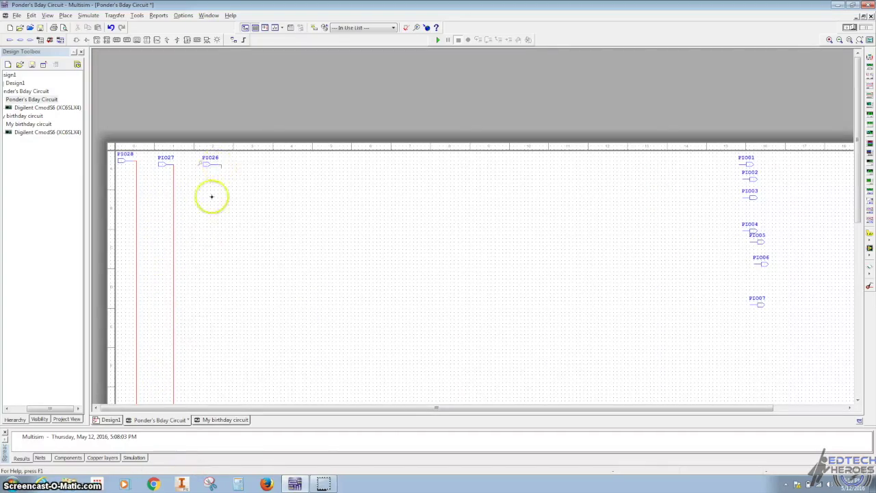
{"action": "scroll", "coordinate": [299, 98], "scroll_direction": "down", "scroll_amount": 1}
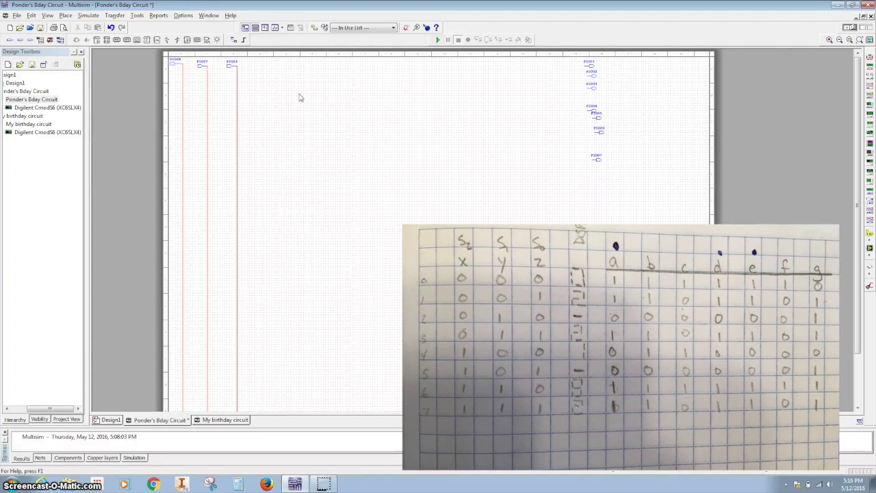
{"action": "left_click_drag", "start_coordinate": [317, 92], "coordinate": [271, 90]}
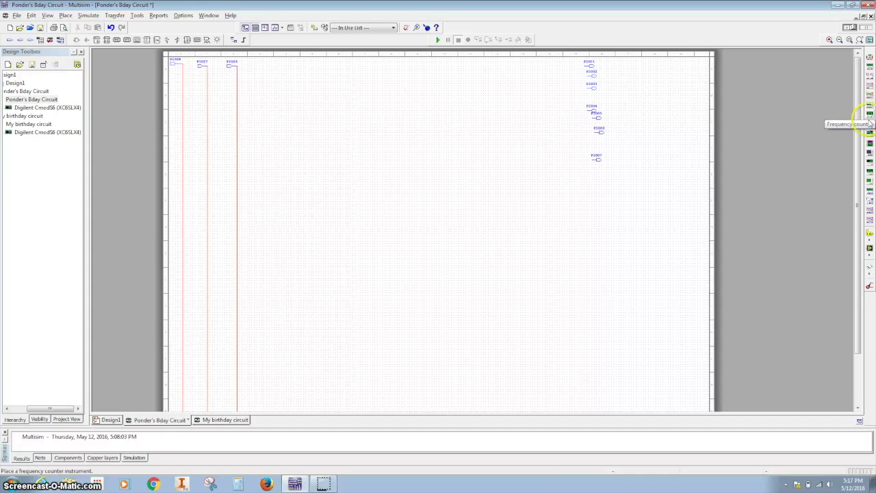
Place a logic converter, enable inputs A, B and C, and set the truth-table outputs
{"action": "left_click", "coordinate": [869, 137]}
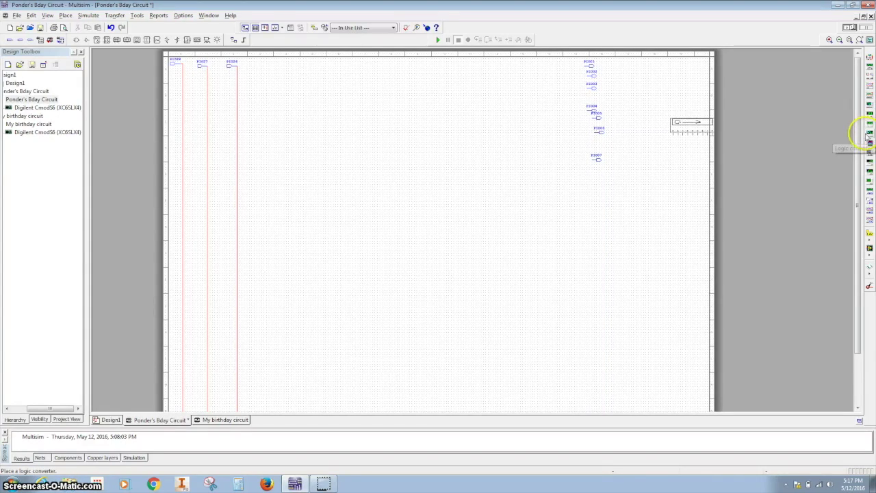
{"action": "left_click", "coordinate": [648, 82]}
{"action": "left_click", "coordinate": [674, 80]}
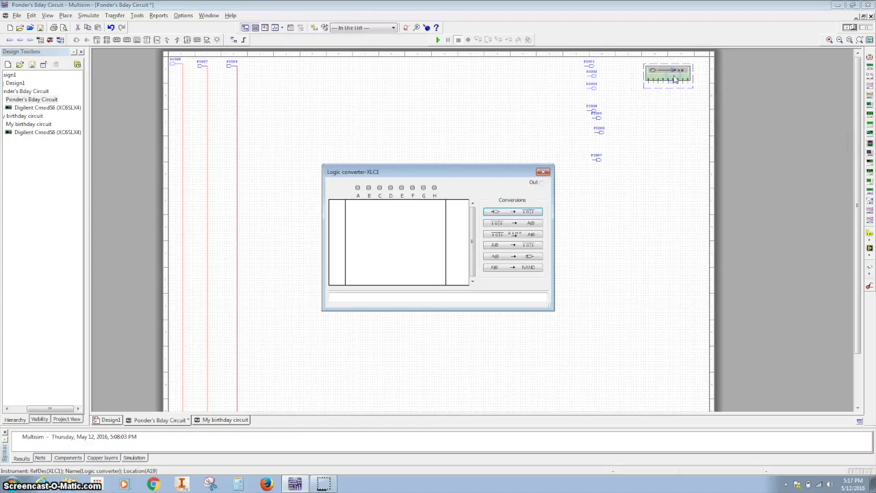
{"action": "left_click", "coordinate": [357, 187]}
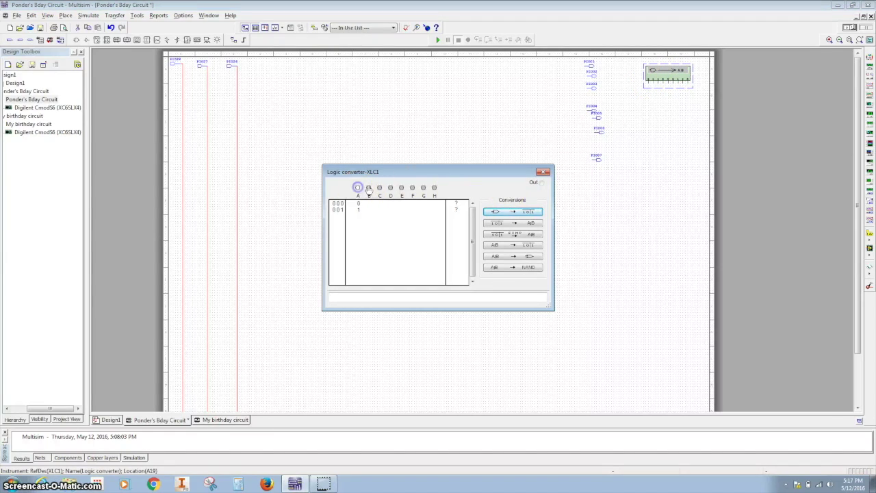
{"action": "left_click", "coordinate": [370, 188]}
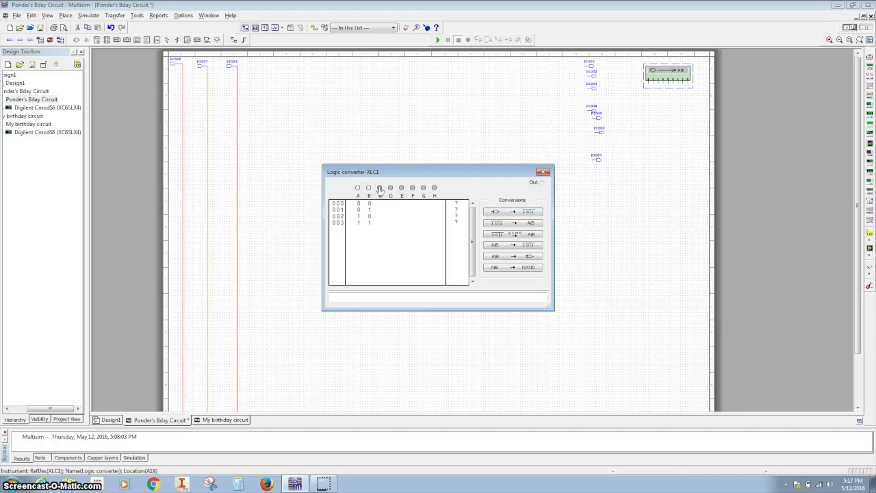
{"action": "left_click", "coordinate": [412, 233]}
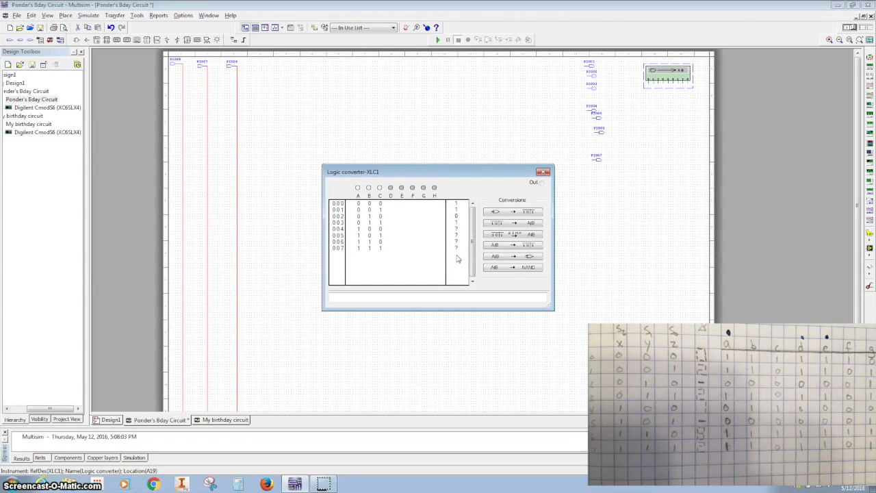
{"action": "left_click", "coordinate": [457, 230]}
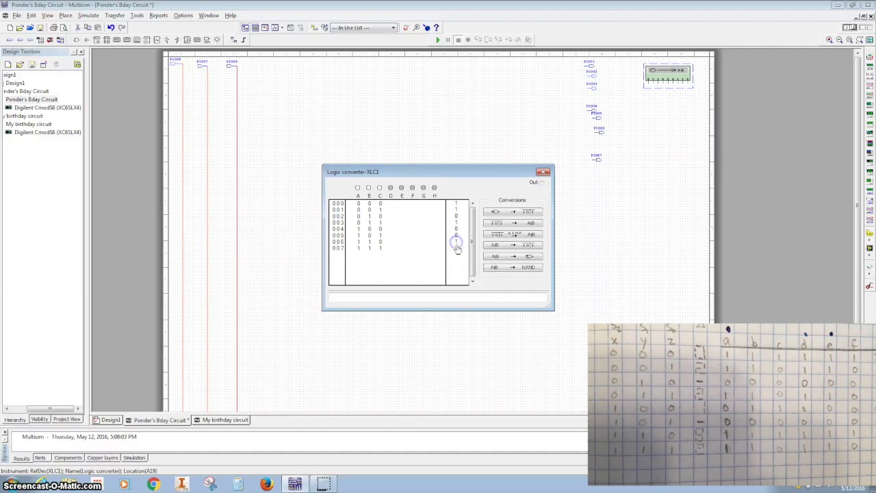
{"action": "left_click", "coordinate": [457, 250]}
{"action": "left_click", "coordinate": [497, 269]}
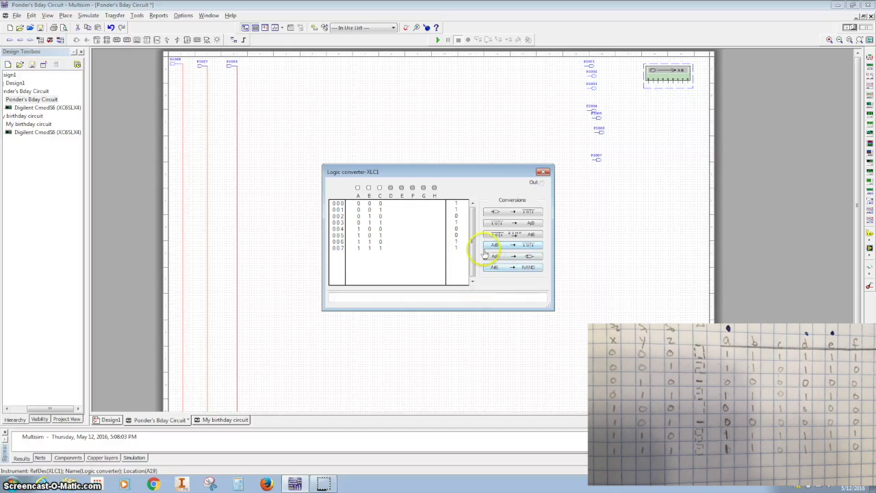
Simplify the table to A'B'+A'C+AB and place the generated NAND circuit
{"action": "left_click", "coordinate": [524, 225]}
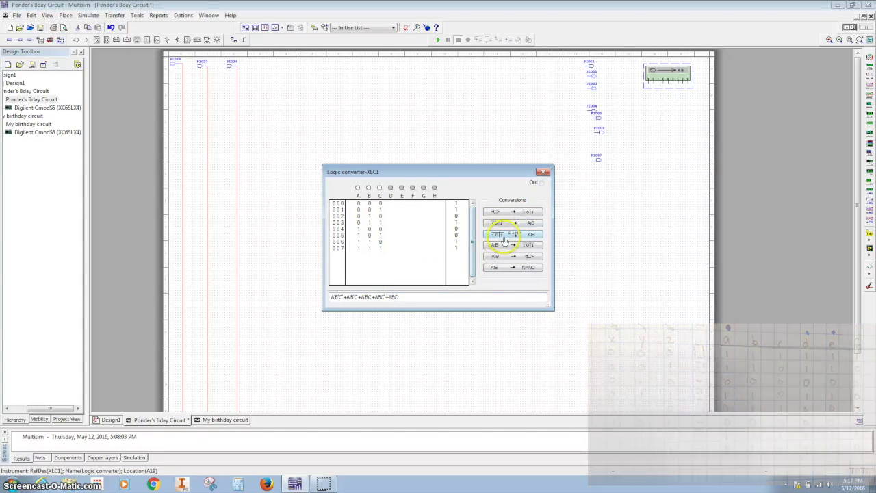
{"action": "left_click", "coordinate": [506, 235]}
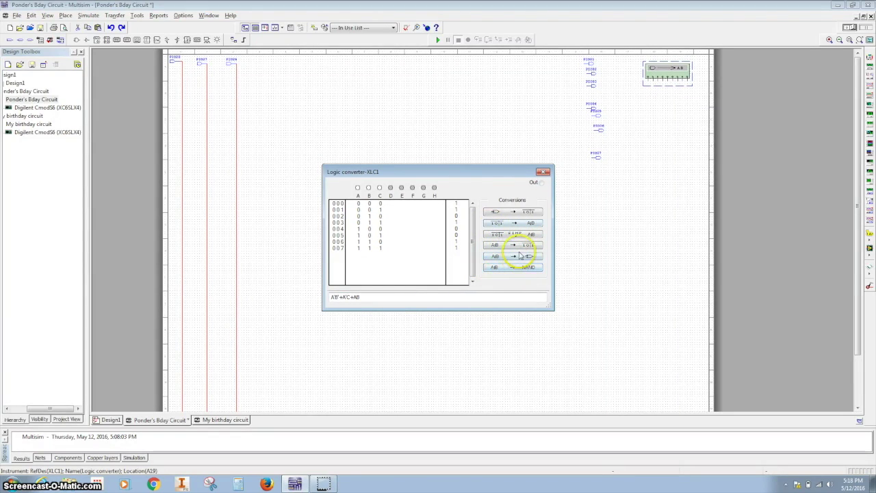
{"action": "left_click", "coordinate": [514, 269]}
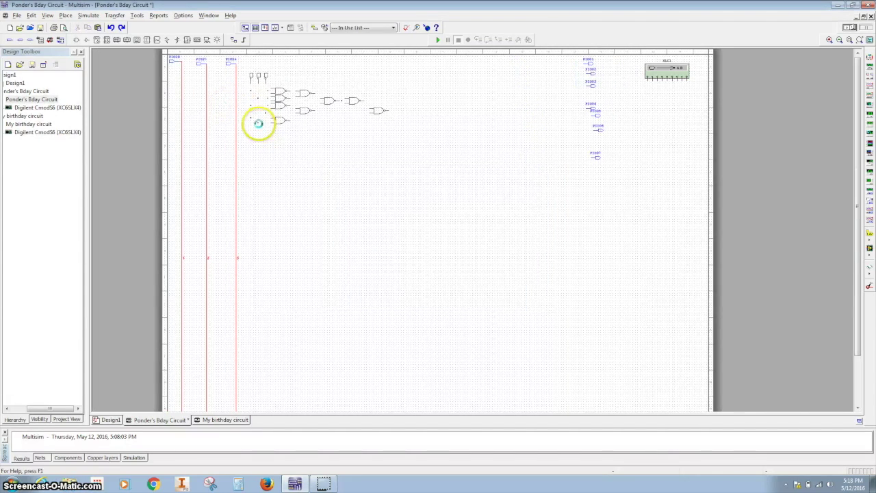
{"action": "left_click", "coordinate": [258, 123]}
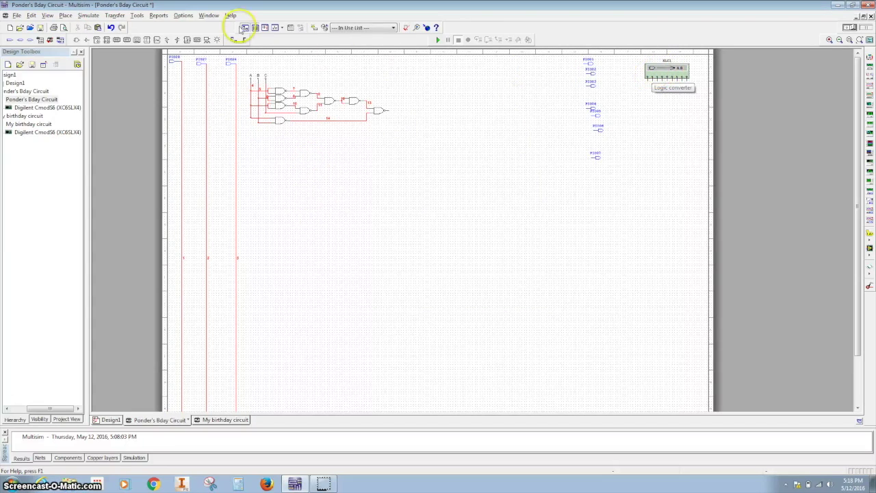
Label the NAND circuit "A, D, E Segments" and reopen logic converter XLC1
{"action": "left_click", "coordinate": [66, 15]}
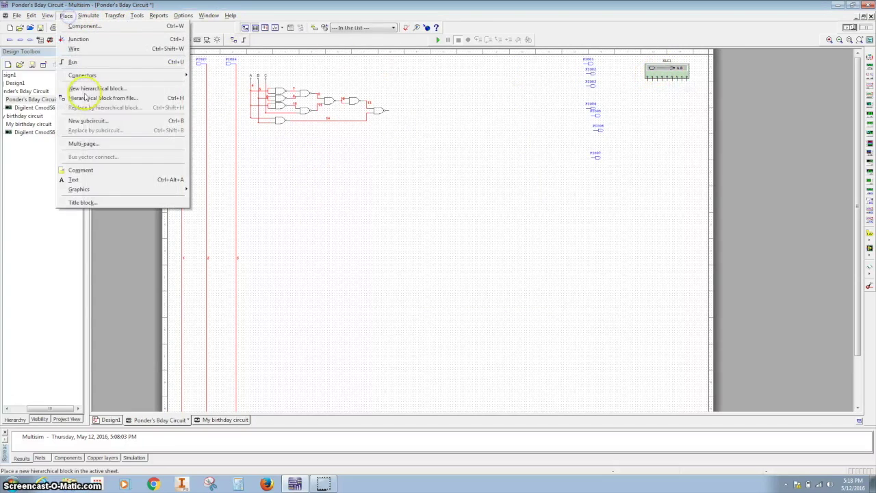
{"action": "left_click", "coordinate": [90, 180]}
{"action": "left_click", "coordinate": [311, 78]}
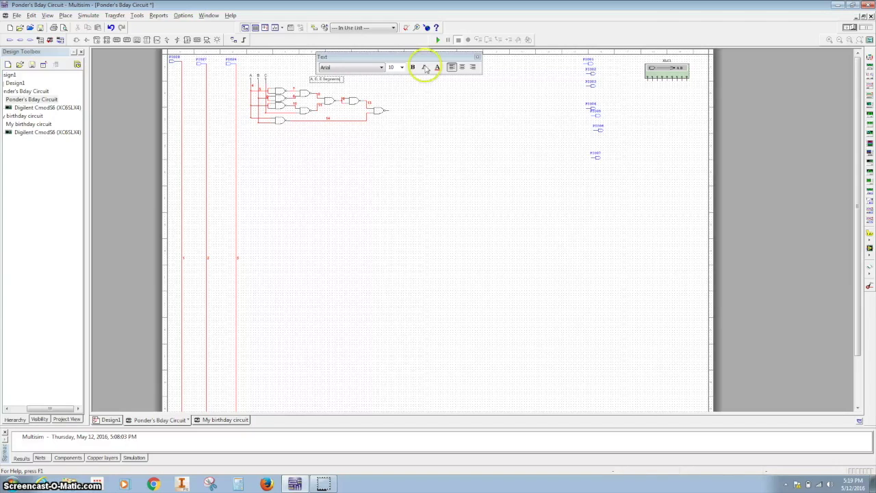
{"action": "left_click", "coordinate": [477, 57]}
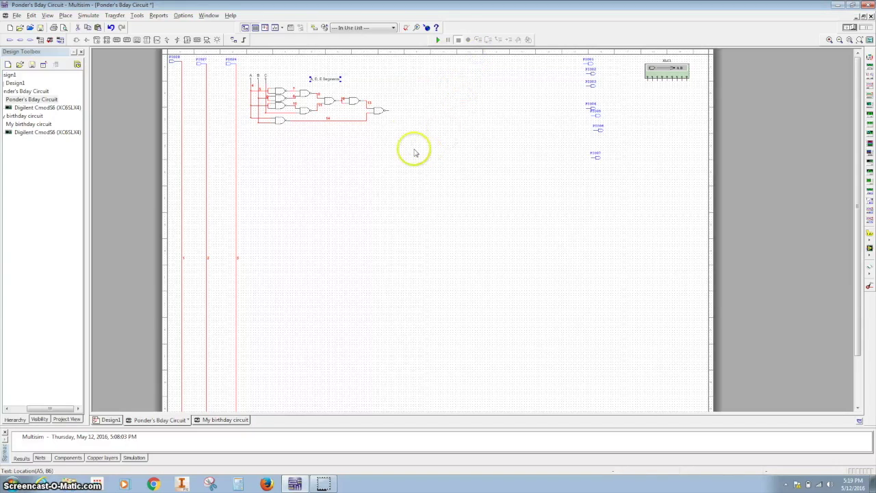
{"action": "double_click", "coordinate": [667, 74]}
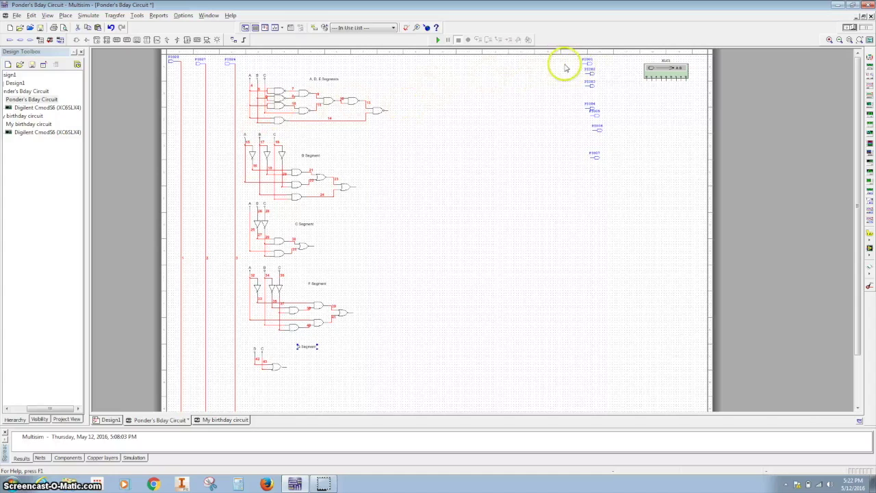
Arrange output connectors PIO001–PIO007 into a column mid-sheet
{"action": "left_click_drag", "start_coordinate": [589, 64], "coordinate": [558, 71]}
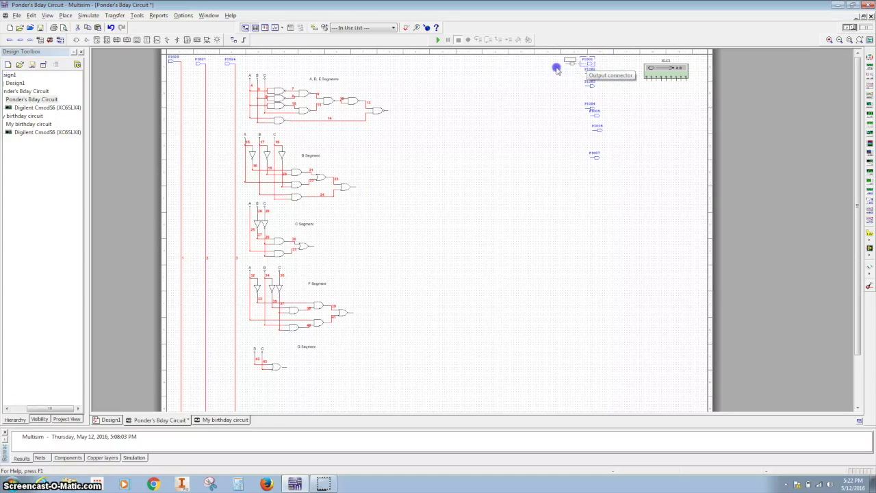
{"action": "left_click_drag", "start_coordinate": [513, 108], "coordinate": [512, 106]}
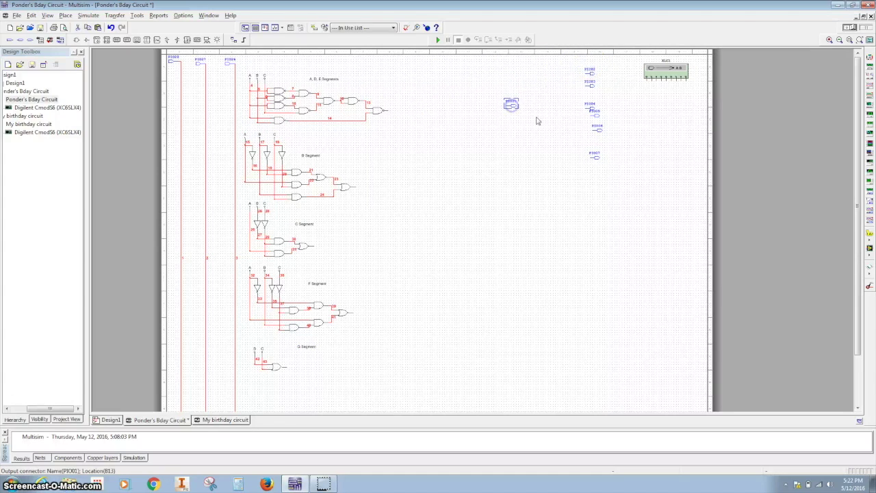
{"action": "left_click", "coordinate": [590, 78]}
{"action": "left_click_drag", "start_coordinate": [508, 181], "coordinate": [508, 178]}
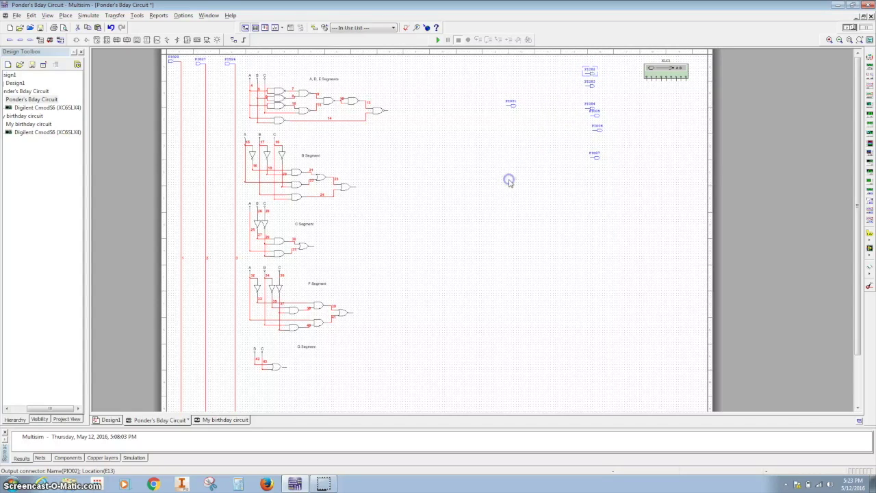
{"action": "left_click_drag", "start_coordinate": [587, 86], "coordinate": [509, 234]}
{"action": "left_click", "coordinate": [593, 102]}
{"action": "left_click_drag", "start_coordinate": [594, 101], "coordinate": [593, 110]}
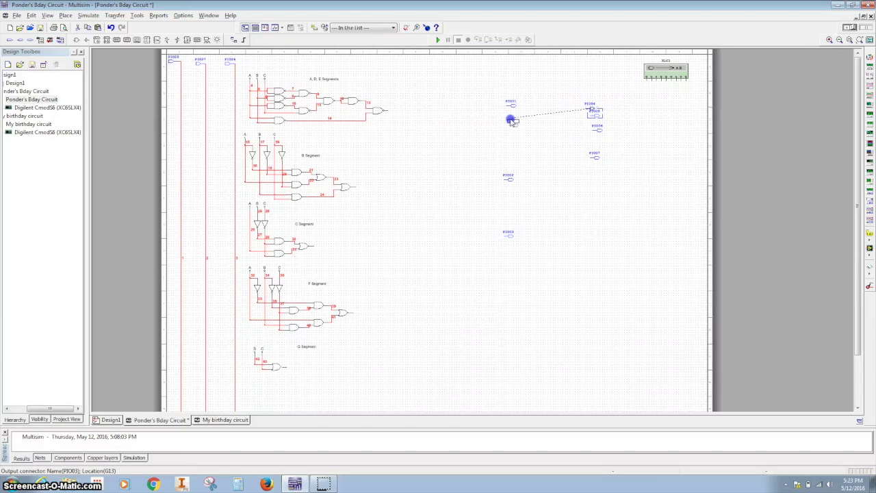
{"action": "left_click_drag", "start_coordinate": [510, 120], "coordinate": [511, 121]}
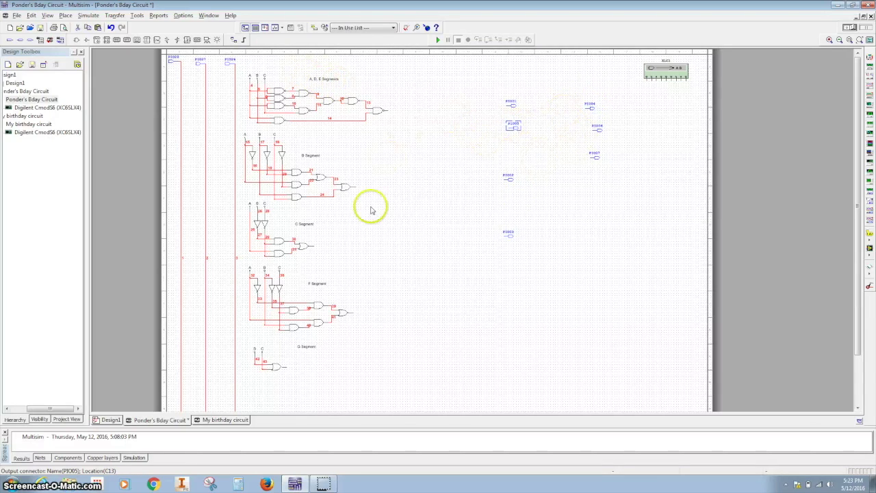
{"action": "left_click_drag", "start_coordinate": [589, 106], "coordinate": [514, 143]}
{"action": "left_click_drag", "start_coordinate": [600, 130], "coordinate": [506, 296]}
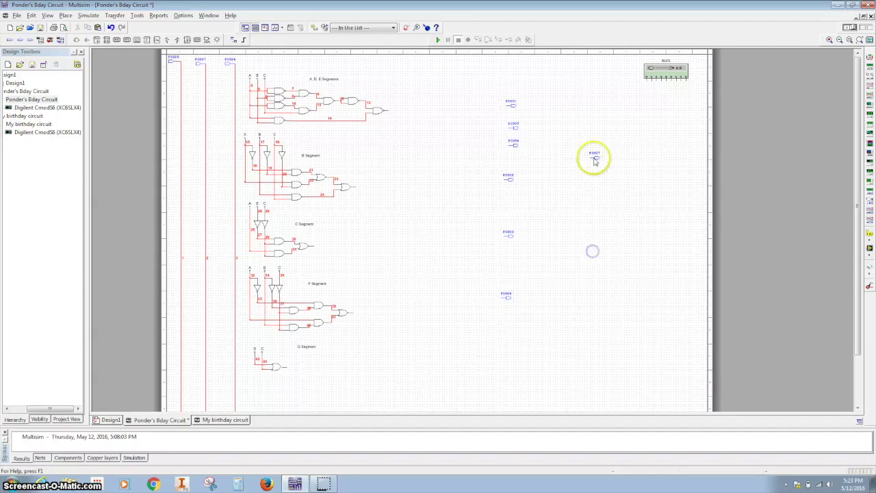
{"action": "left_click_drag", "start_coordinate": [594, 157], "coordinate": [508, 351]}
Wire the A/D/E output to PIO001, PIO005 and PIO004, and B, C, F, G outputs to their connectors
{"action": "left_click", "coordinate": [387, 110]}
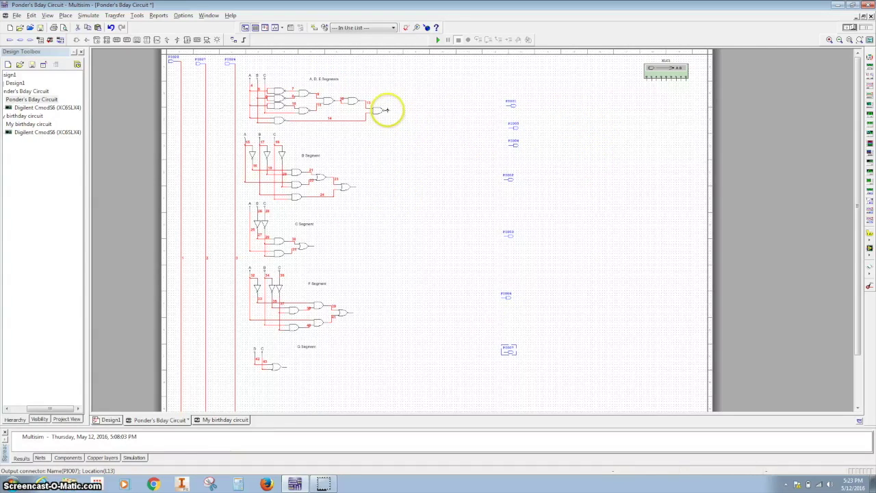
{"action": "left_click", "coordinate": [505, 107]}
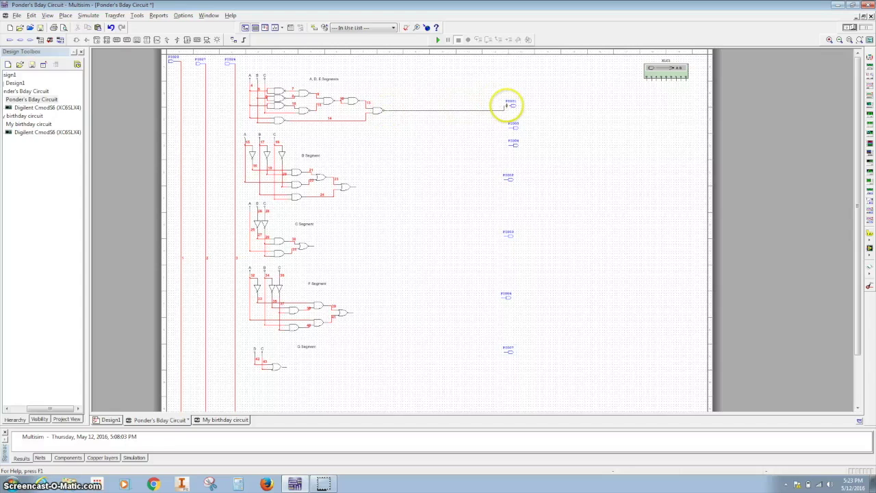
{"action": "left_click", "coordinate": [506, 127]}
{"action": "left_click", "coordinate": [492, 127]}
{"action": "left_click", "coordinate": [507, 178]}
{"action": "left_click", "coordinate": [350, 186]}
{"action": "left_click", "coordinate": [507, 234]}
{"action": "left_click", "coordinate": [317, 245]}
{"action": "left_click", "coordinate": [507, 297]}
{"action": "left_click", "coordinate": [286, 366]}
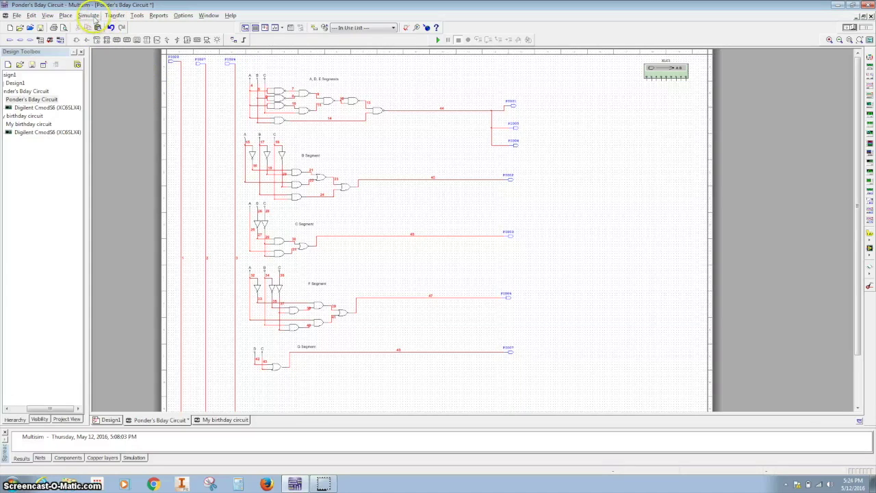
Connect the A, D, E circuit's input A to the first bus line
{"action": "left_click", "coordinate": [66, 15]}
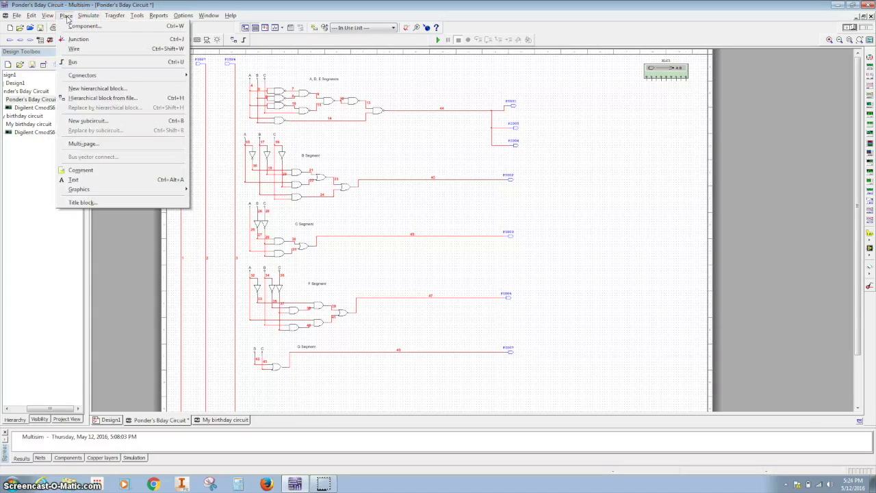
{"action": "left_click", "coordinate": [78, 39]}
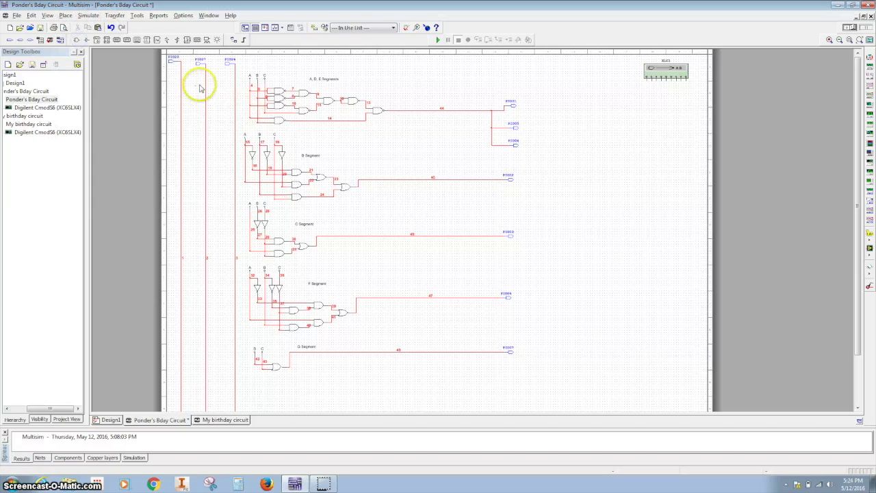
{"action": "scroll", "coordinate": [248, 85], "scroll_direction": "up", "scroll_amount": 3}
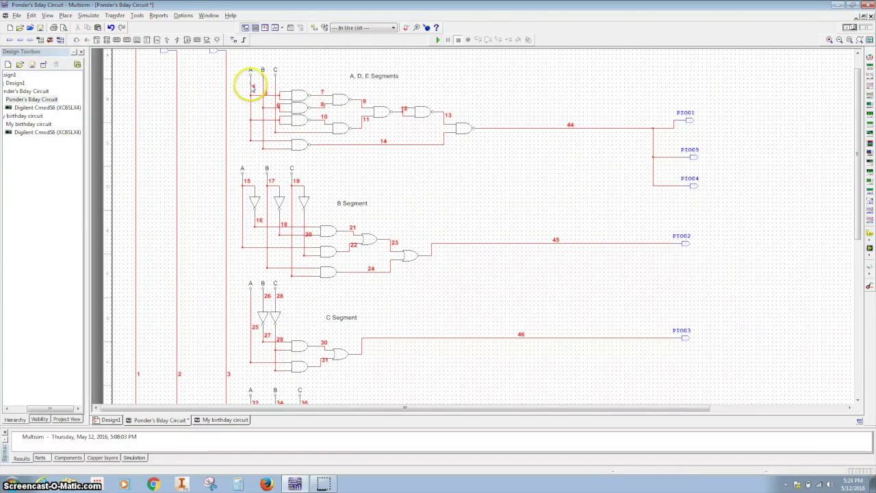
{"action": "left_click", "coordinate": [250, 87]}
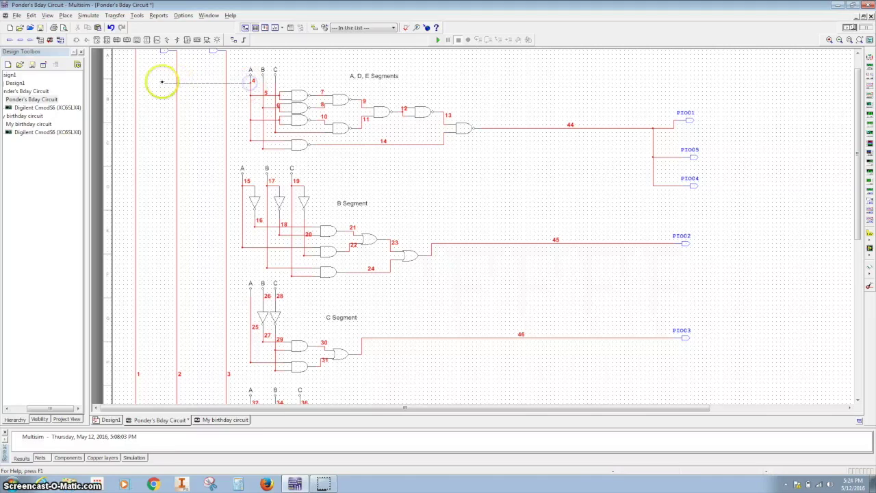
{"action": "left_click", "coordinate": [136, 82]}
{"action": "left_click", "coordinate": [257, 91]}
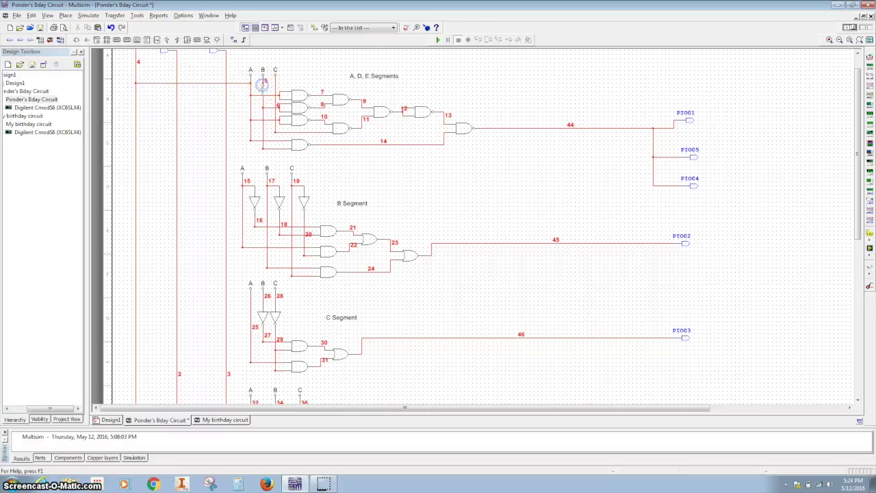
Connect inputs B and C to the second and third bus lines, undoing one misdrawn wire
{"action": "left_click", "coordinate": [251, 91]}
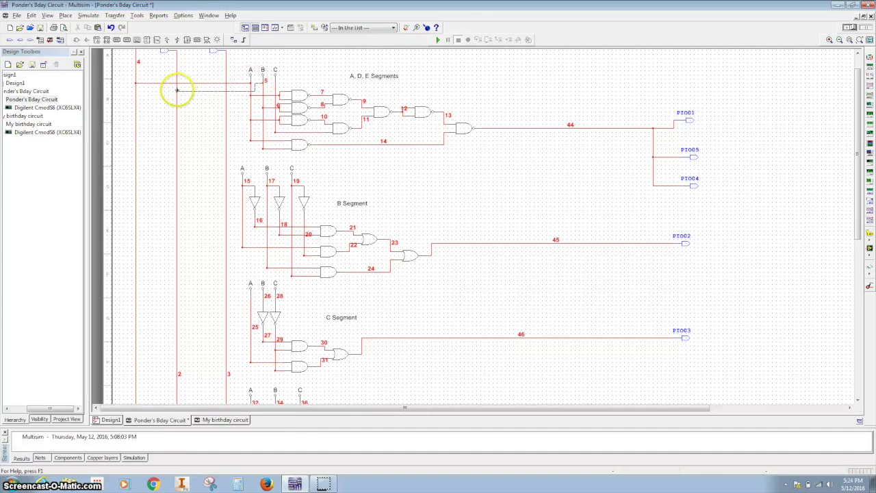
{"action": "left_click", "coordinate": [176, 89]}
{"action": "left_click", "coordinate": [264, 84]}
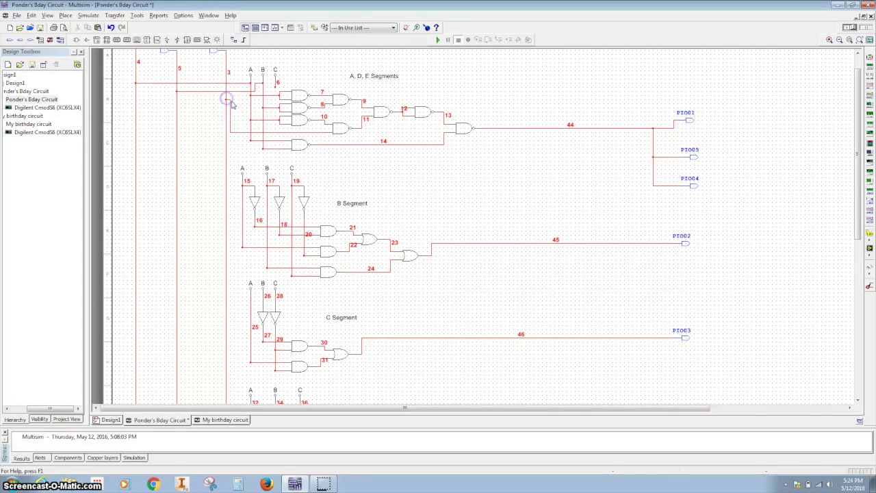
{"action": "key", "text": "ctrl+z"}
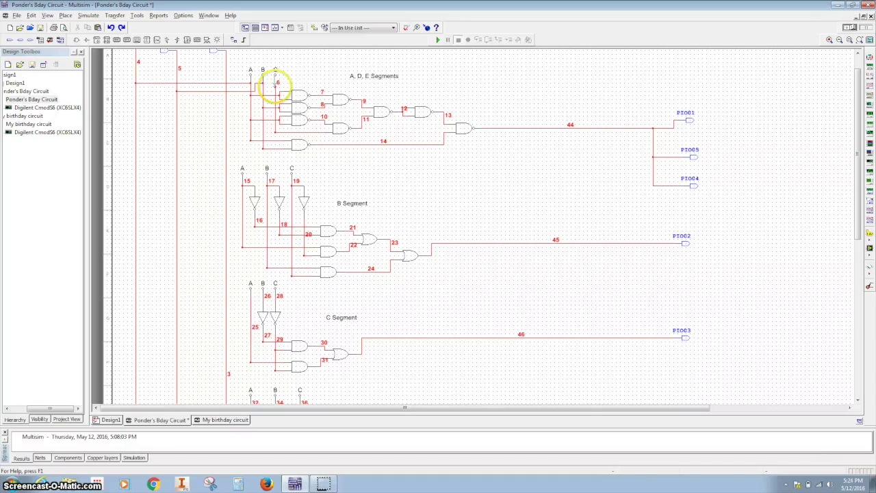
{"action": "left_click", "coordinate": [228, 65]}
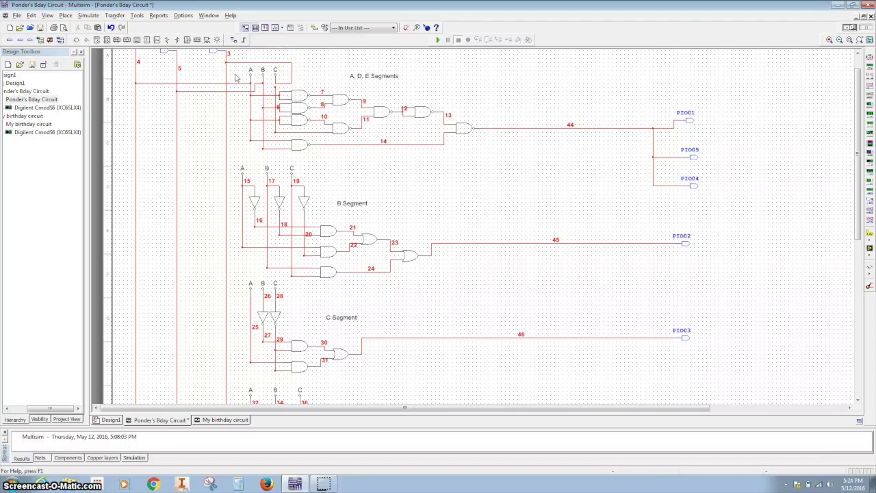
{"action": "left_click", "coordinate": [274, 85]}
{"action": "left_click", "coordinate": [278, 82]}
{"action": "left_click_drag", "start_coordinate": [287, 254], "coordinate": [298, 195]}
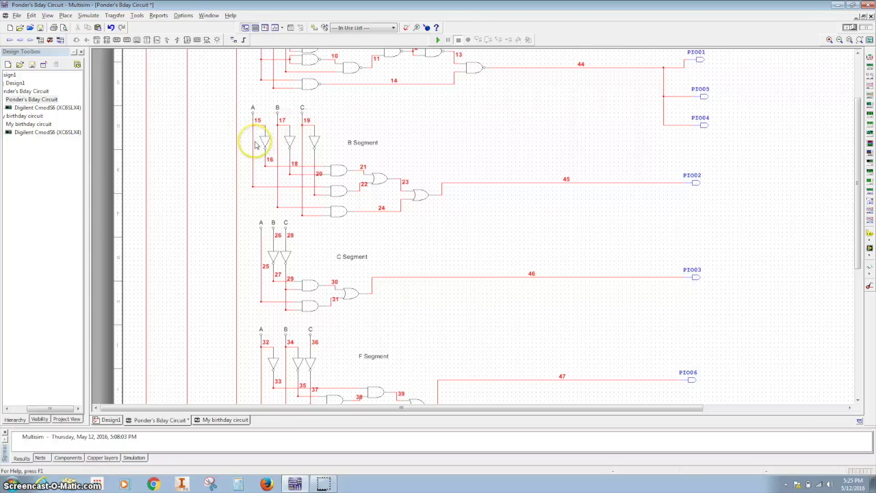
{"action": "scroll", "coordinate": [280, 260], "scroll_direction": "down", "scroll_amount": 3}
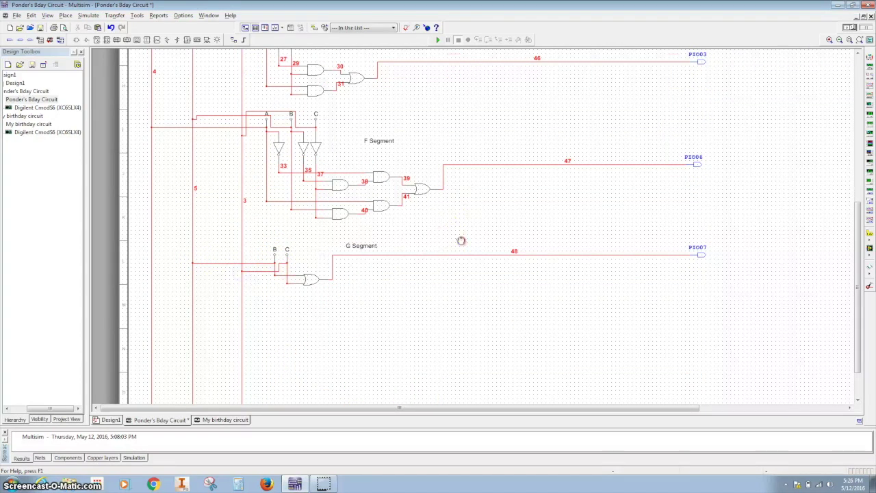
{"action": "key", "text": "F7"}
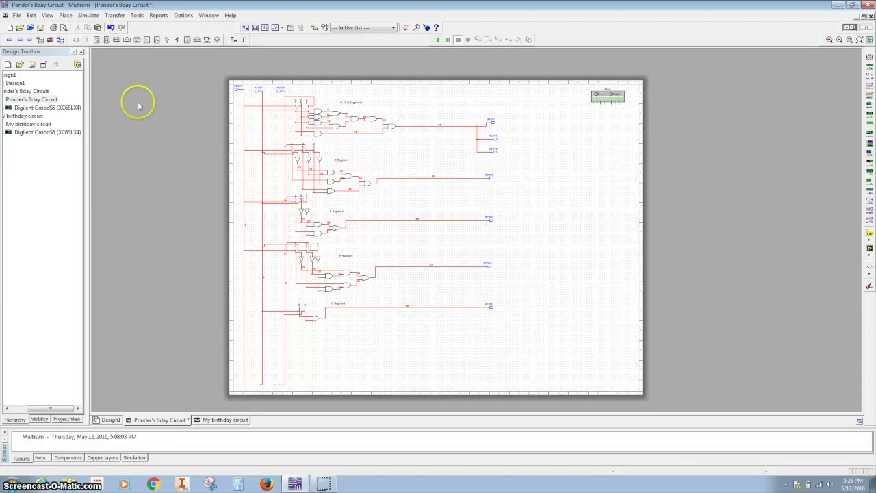
Save all designs as the birthday circuit .ms12 file in the Google Drive folder
{"action": "left_click", "coordinate": [16, 15]}
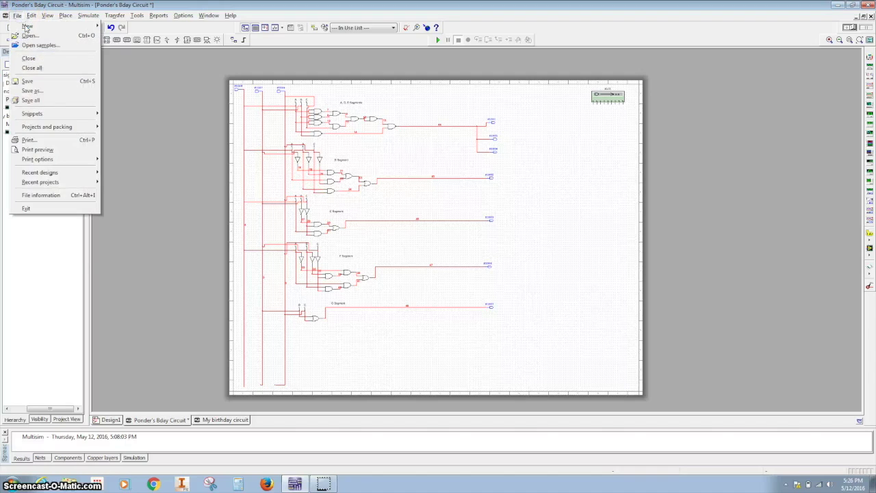
{"action": "left_click", "coordinate": [17, 15]}
{"action": "left_click", "coordinate": [16, 15]}
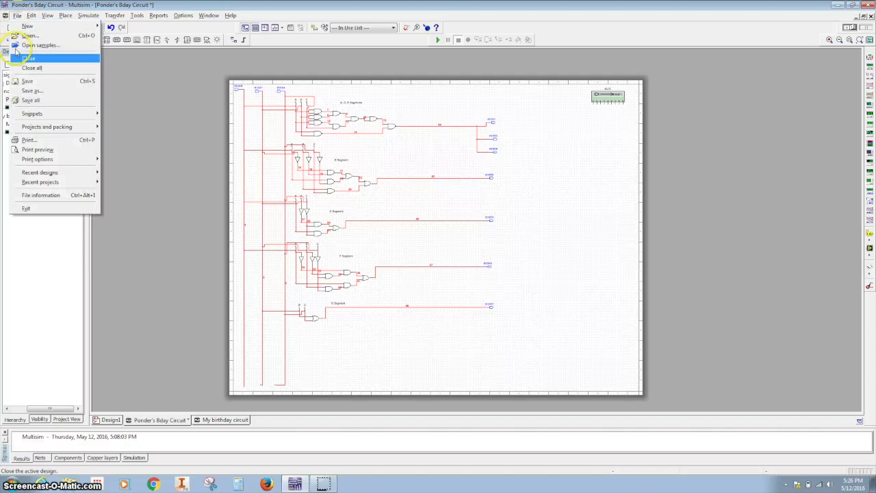
{"action": "left_click", "coordinate": [27, 91]}
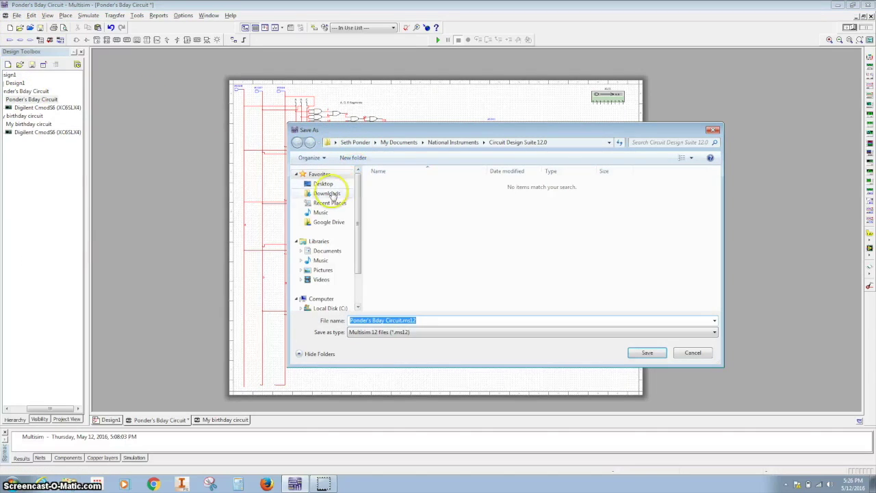
{"action": "left_click", "coordinate": [319, 223]}
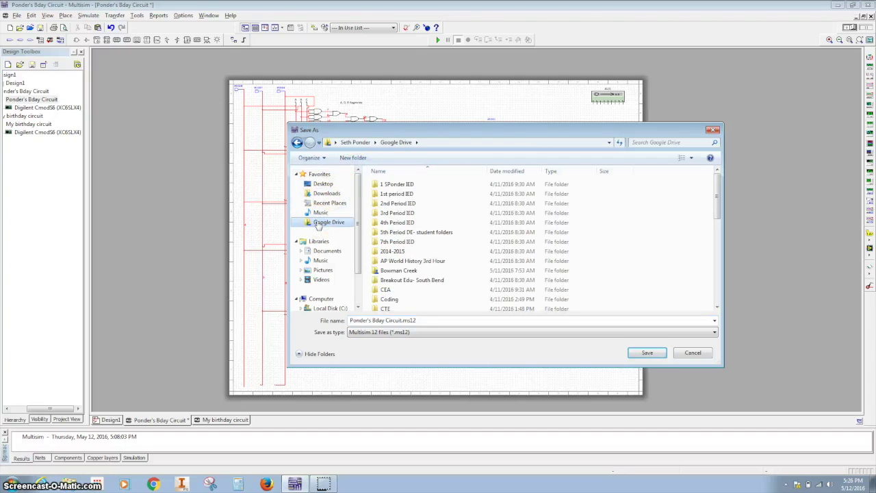
{"action": "key", "text": "Return"}
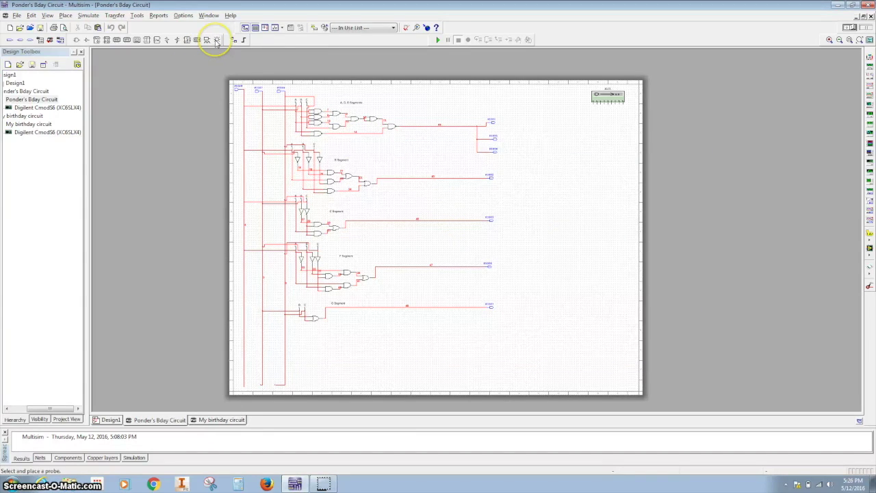
Place PROBE_DIG_BLUE digital probes beside the circuit and wire each to a segment output line
{"action": "left_click", "coordinate": [217, 40]}
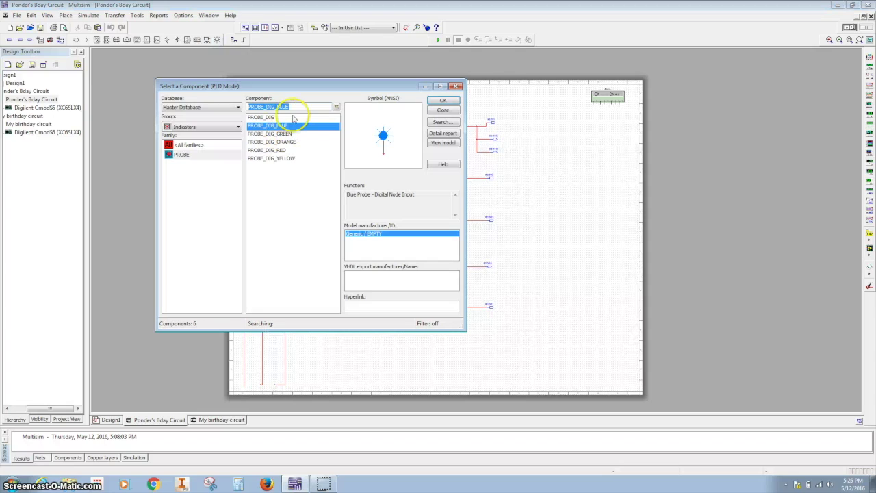
{"action": "left_click", "coordinate": [288, 118]}
{"action": "left_click", "coordinate": [292, 126]}
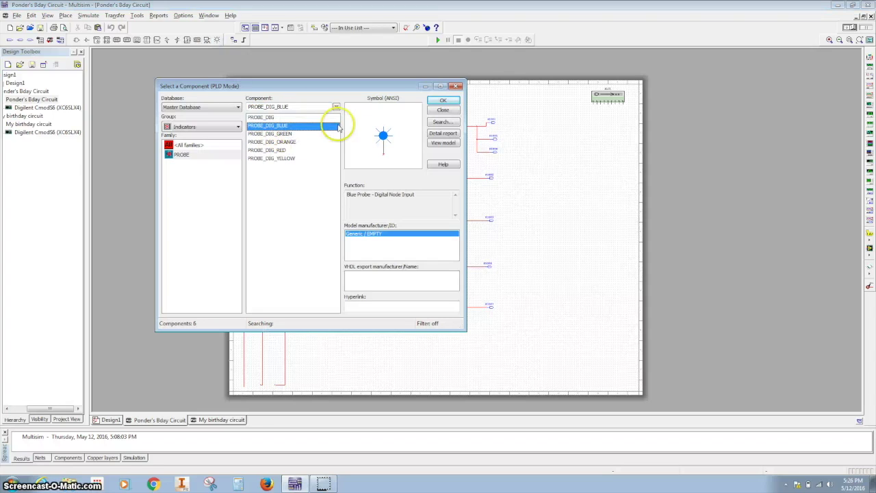
{"action": "left_click", "coordinate": [442, 100]}
{"action": "left_click", "coordinate": [566, 147]}
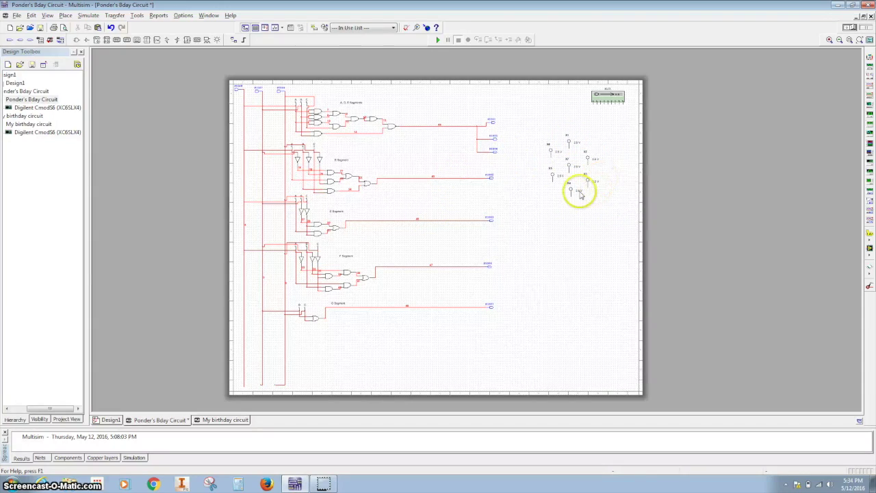
{"action": "left_click", "coordinate": [568, 146]}
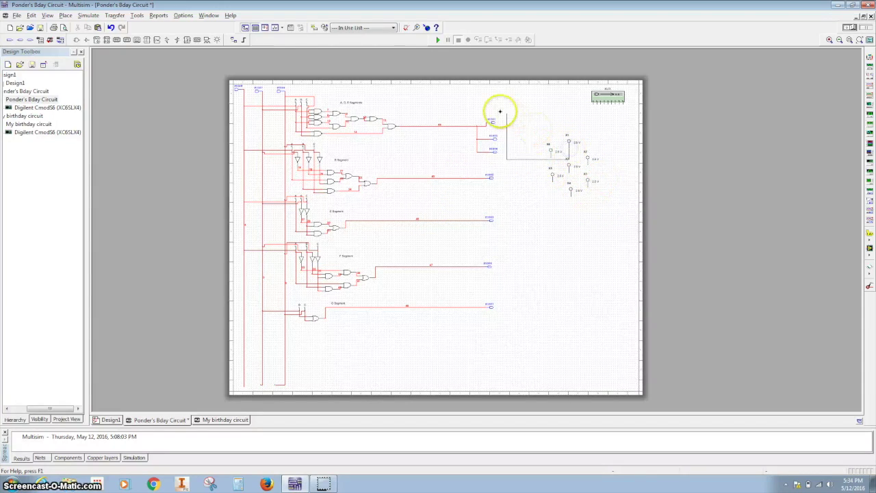
{"action": "left_click", "coordinate": [455, 126]}
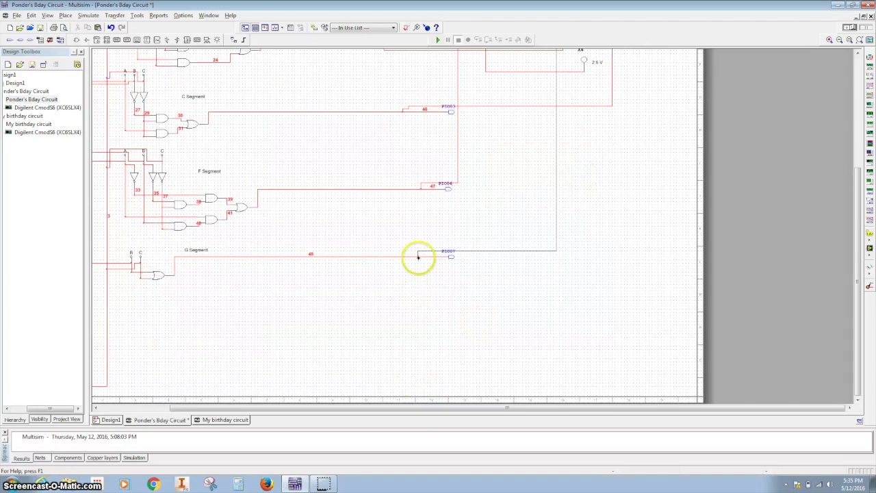
{"action": "left_click", "coordinate": [261, 196]}
{"action": "scroll", "coordinate": [261, 196], "scroll_direction": "down", "scroll_amount": 5}
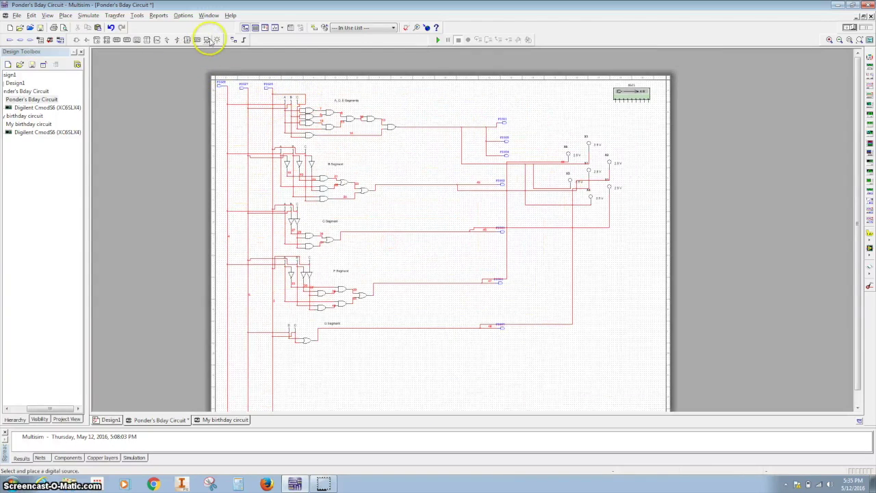
Place an Interactive Digital Constant switch near the top inputs
{"action": "left_click", "coordinate": [207, 40]}
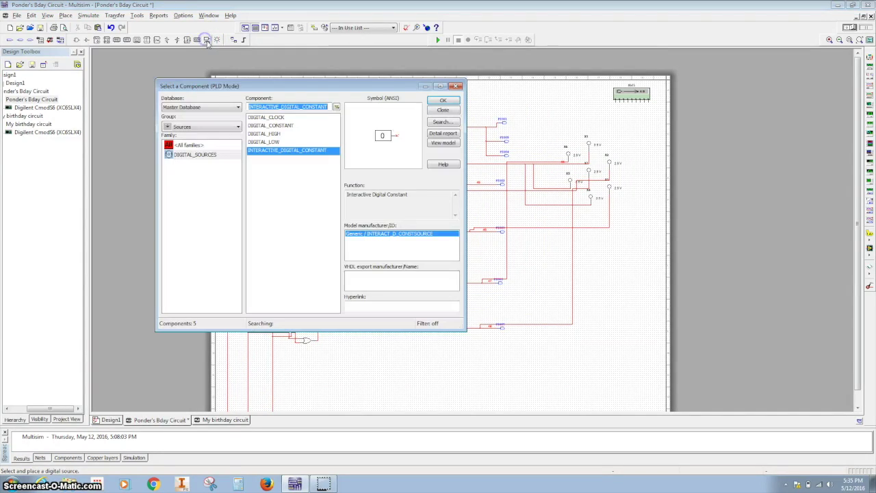
{"action": "left_click", "coordinate": [280, 151]}
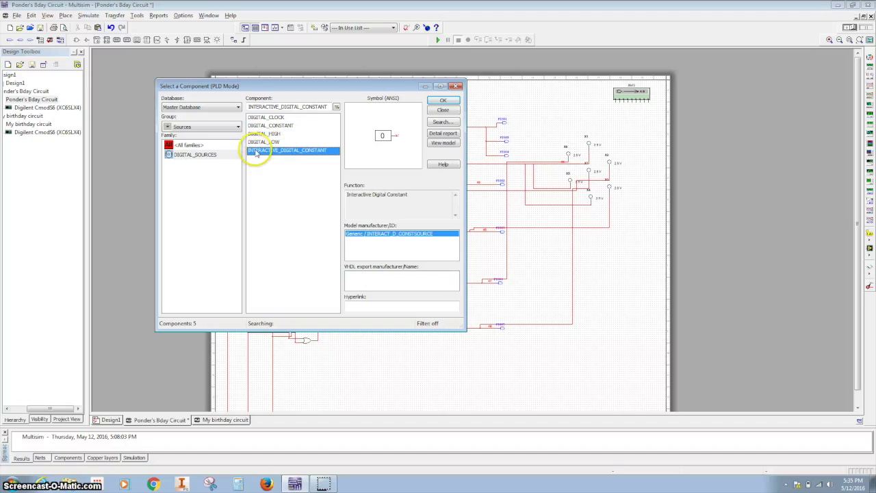
{"action": "left_click", "coordinate": [444, 103]}
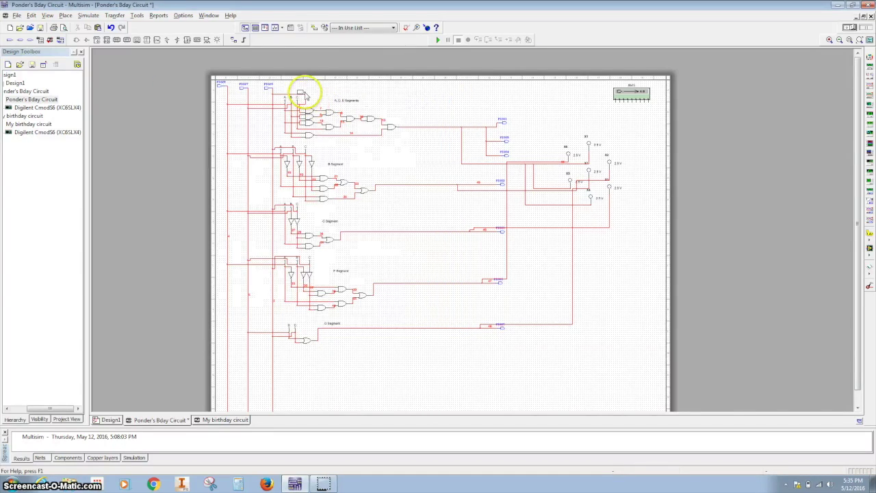
{"action": "left_click", "coordinate": [278, 88]}
{"action": "scroll", "coordinate": [254, 98], "scroll_direction": "up", "scroll_amount": 2}
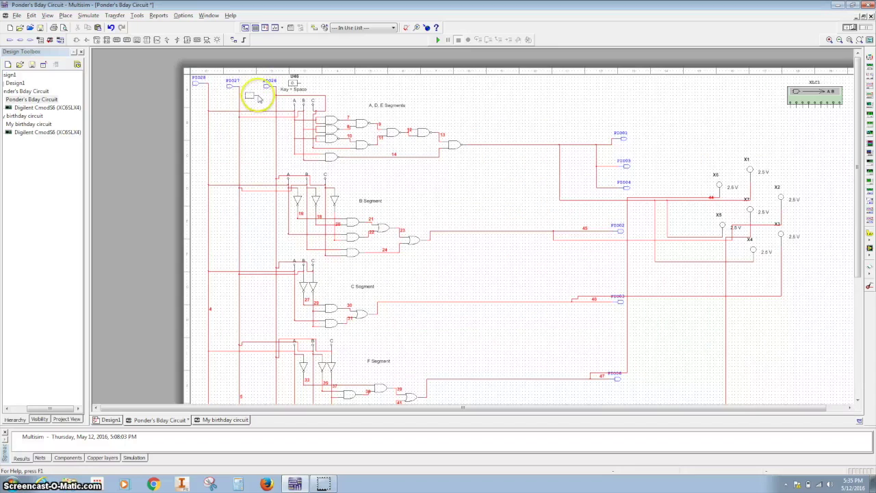
{"action": "key", "text": "Escape"}
{"action": "scroll", "coordinate": [296, 89], "scroll_direction": "up", "scroll_amount": 2}
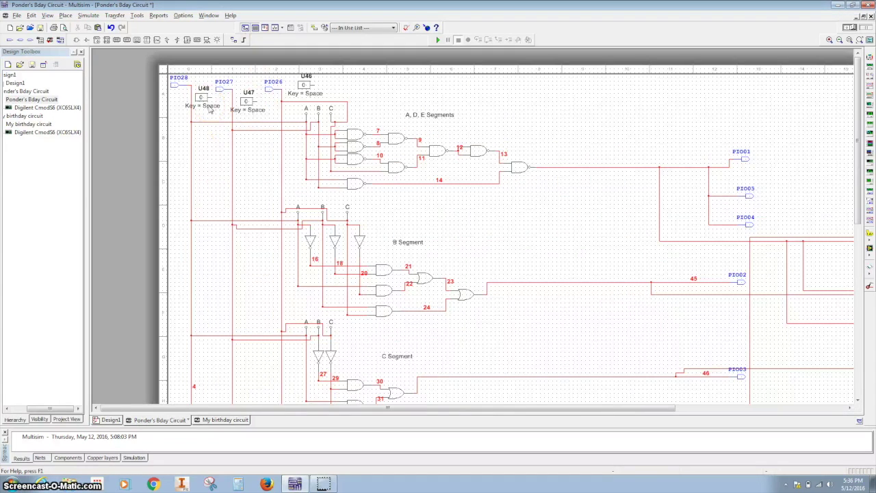
Set the new switch U48's toggle key to Z
{"action": "double_click", "coordinate": [200, 98]}
{"action": "left_click", "coordinate": [432, 166]}
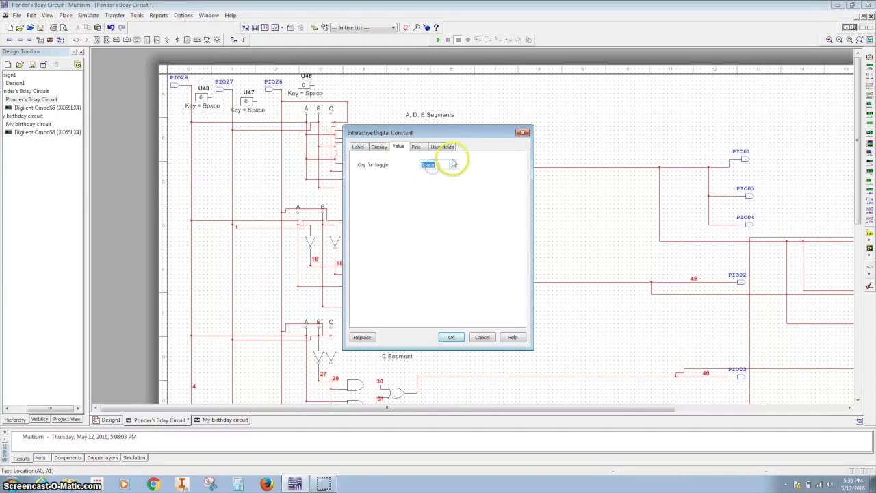
{"action": "left_click", "coordinate": [452, 164]}
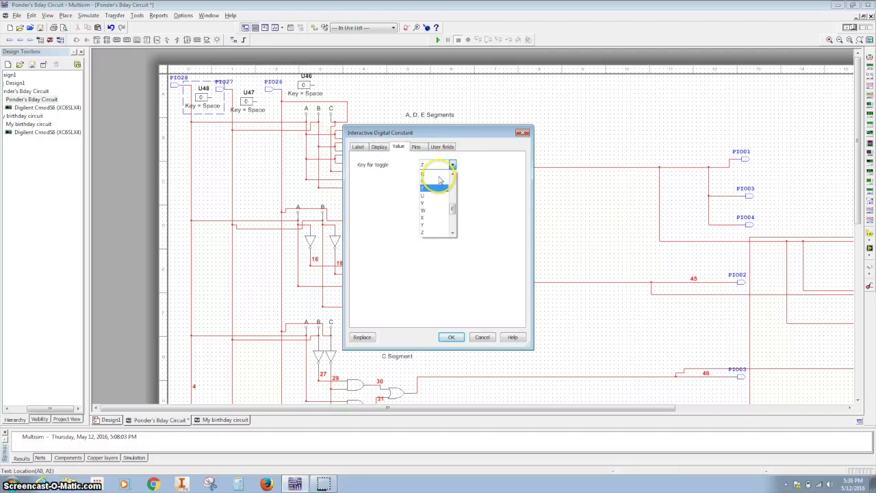
{"action": "scroll", "coordinate": [437, 205], "scroll_direction": "down", "scroll_amount": 3}
{"action": "left_click", "coordinate": [426, 229]}
{"action": "left_click", "coordinate": [451, 337]}
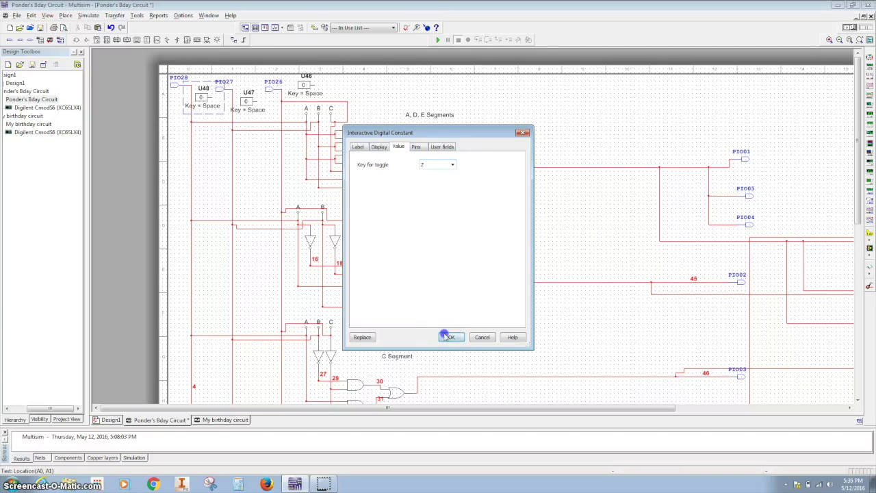
Set switch U47's toggle key to X
{"action": "double_click", "coordinate": [262, 114]}
{"action": "left_click", "coordinate": [451, 165]}
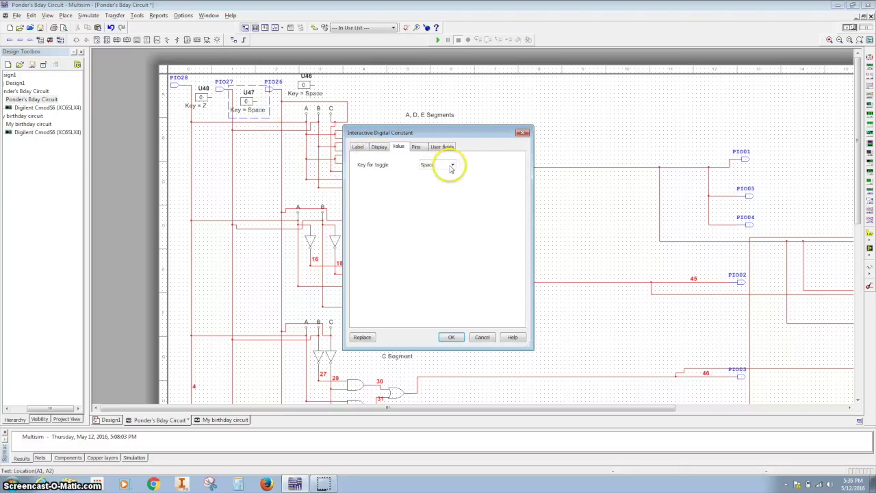
{"action": "scroll", "coordinate": [438, 229], "scroll_direction": "down", "scroll_amount": 2}
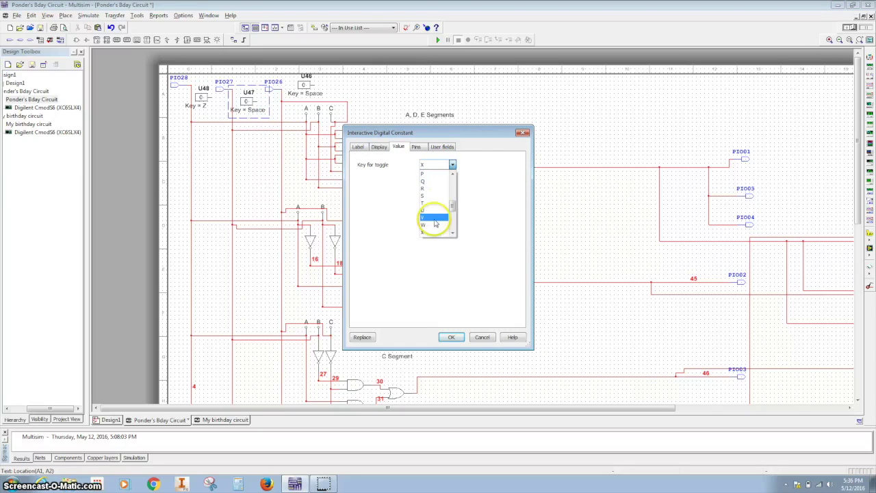
{"action": "left_click", "coordinate": [431, 234]}
{"action": "left_click", "coordinate": [451, 337]}
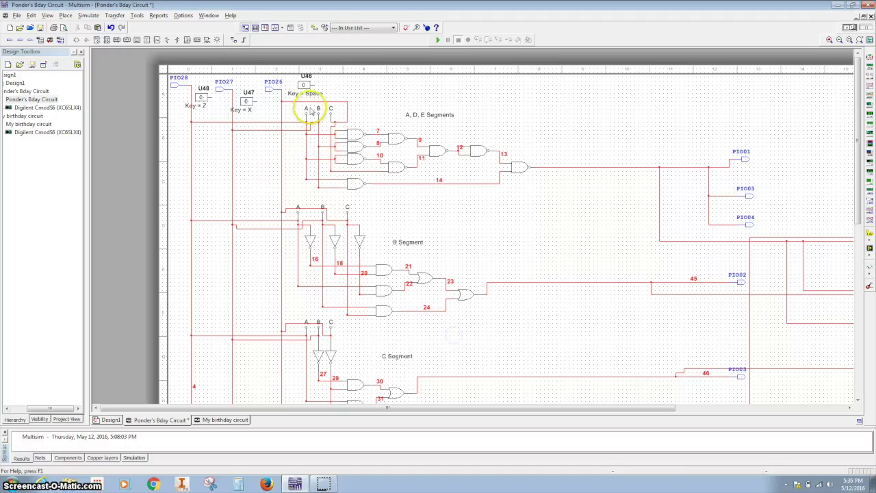
Set switch U46's toggle key to C and start the interactive simulation
{"action": "left_click", "coordinate": [320, 96]}
{"action": "double_click", "coordinate": [321, 96]}
{"action": "left_click", "coordinate": [451, 165]}
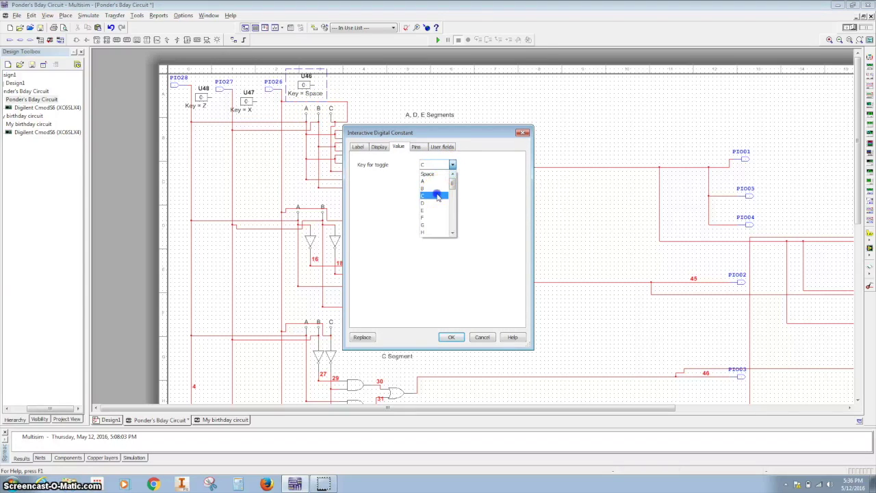
{"action": "left_click", "coordinate": [441, 197]}
{"action": "left_click", "coordinate": [449, 338]}
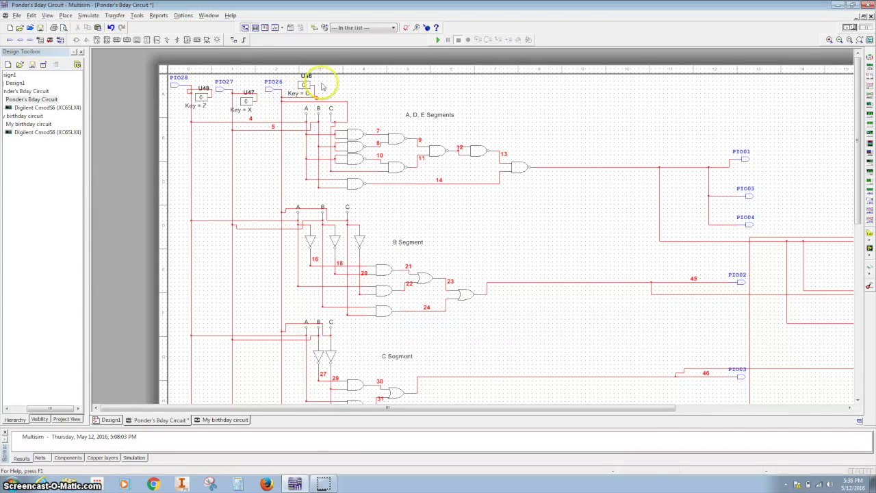
{"action": "scroll", "coordinate": [519, 141], "scroll_direction": "down", "scroll_amount": 4}
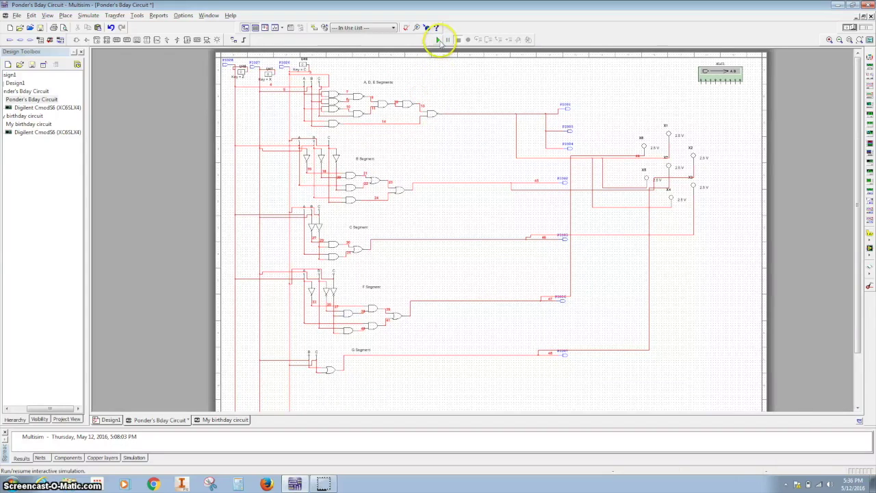
{"action": "left_click", "coordinate": [438, 40]}
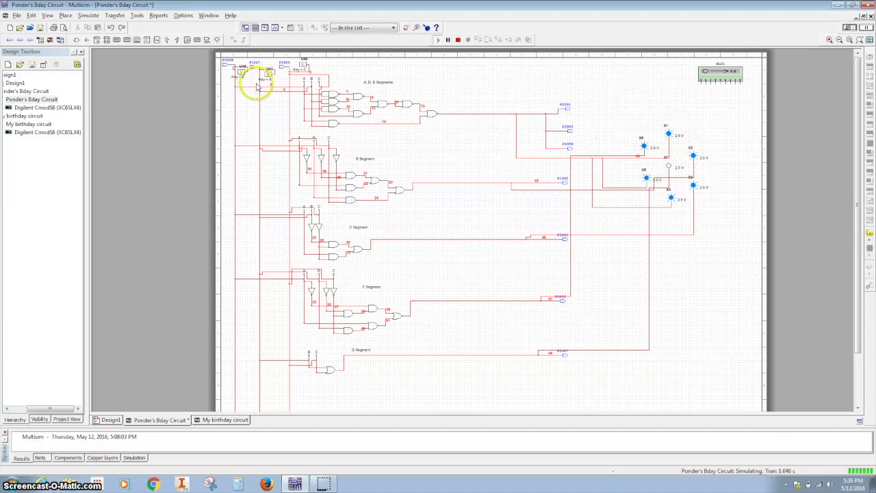
Toggle the input switches with clicks and the X key, watching the probe LEDs change
{"action": "left_click", "coordinate": [305, 72]}
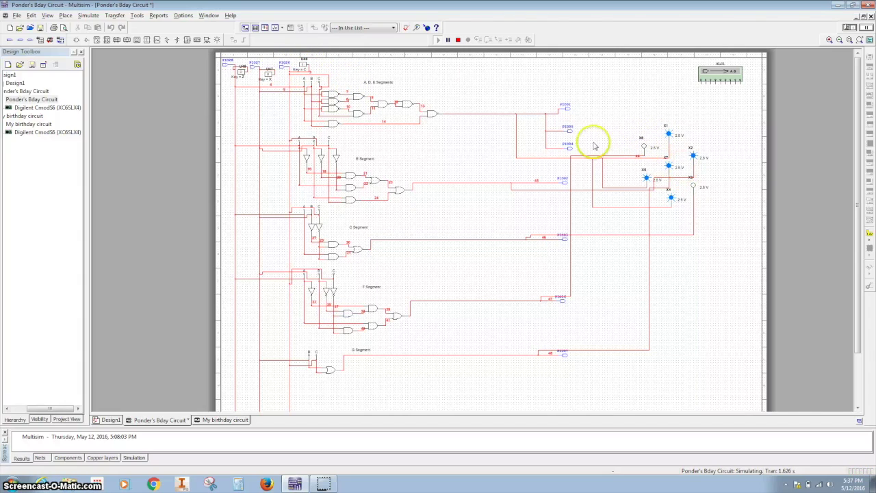
{"action": "key", "text": "x"}
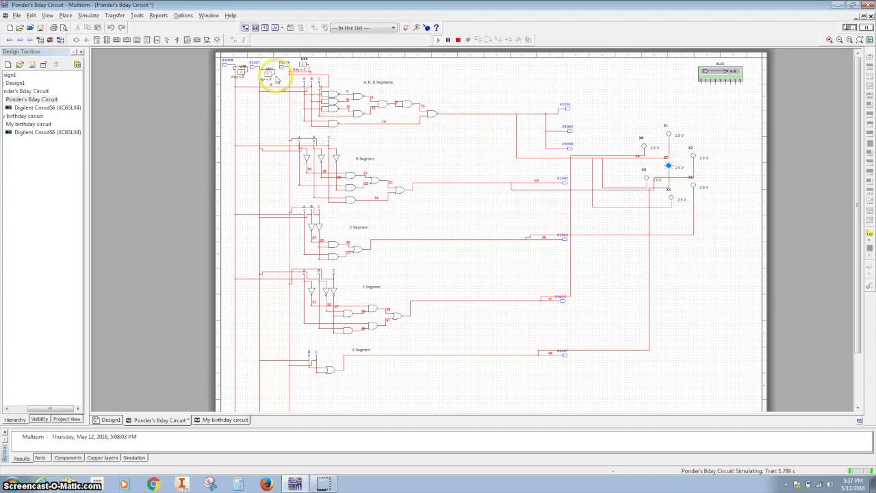
{"action": "left_click", "coordinate": [304, 65]}
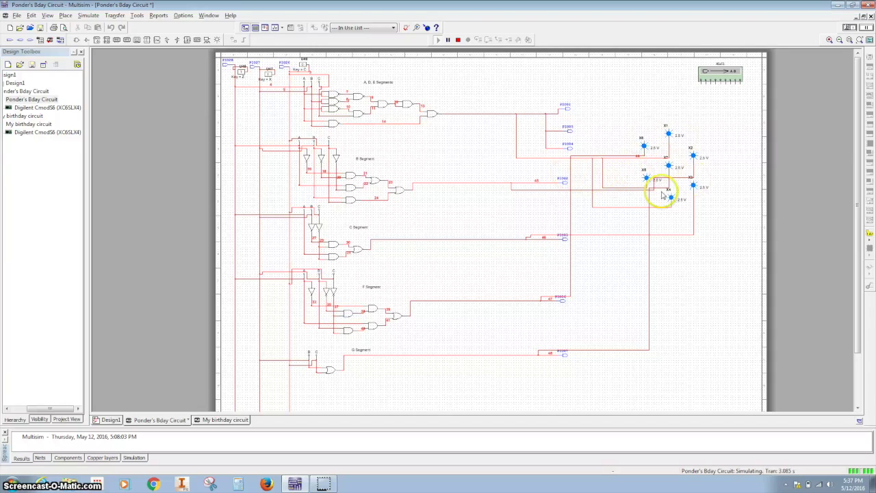
Select the three Interactive Digital Constant switches on the inputs for removal
{"action": "left_click", "coordinate": [308, 69]}
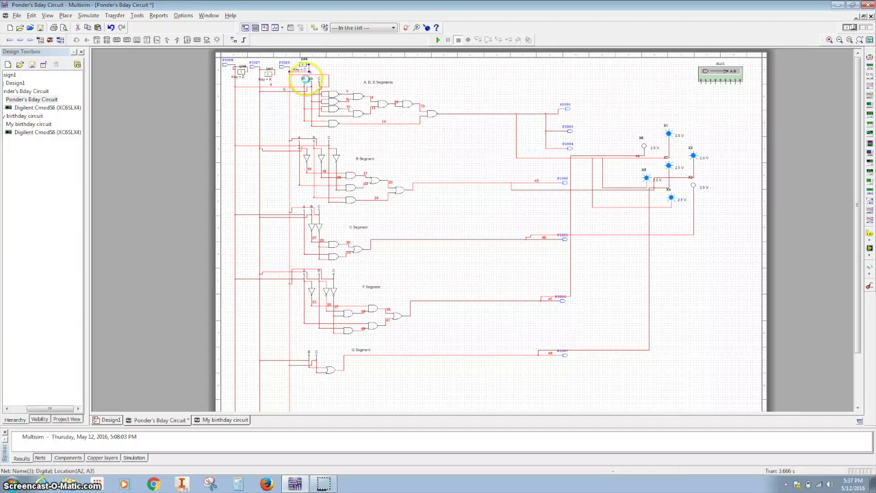
{"action": "left_click_drag", "start_coordinate": [308, 69], "coordinate": [279, 80]}
{"action": "scroll", "coordinate": [392, 232], "scroll_direction": "right", "scroll_amount": 1}
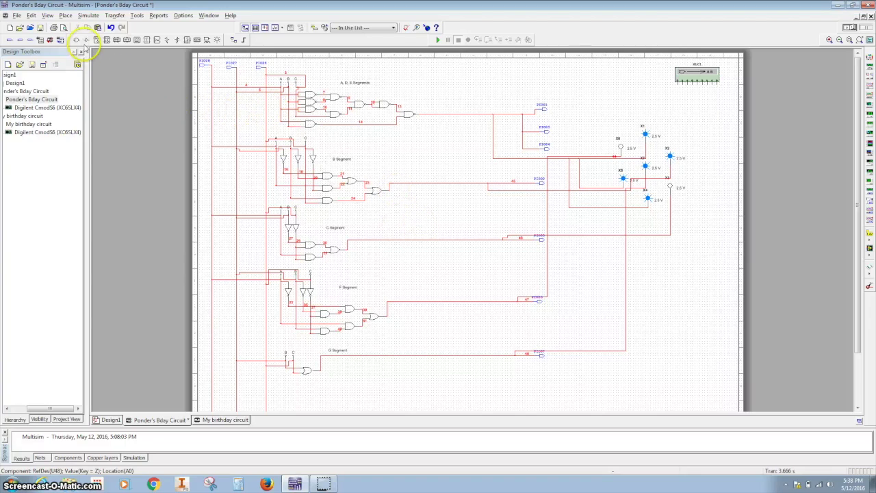
Place BUF_INV inverters on the A/D/E, B, C, F and G segment output wires
{"action": "left_click", "coordinate": [87, 40]}
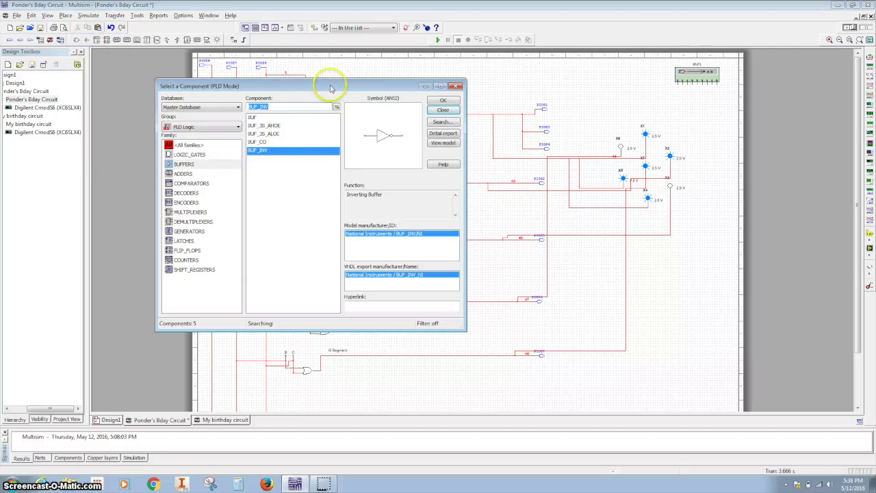
{"action": "left_click_drag", "start_coordinate": [323, 85], "coordinate": [186, 87]}
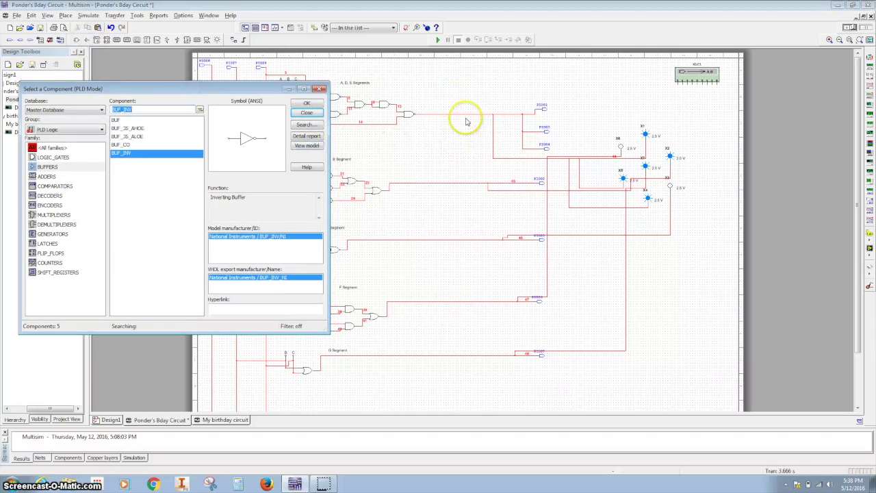
{"action": "left_click", "coordinate": [306, 104]}
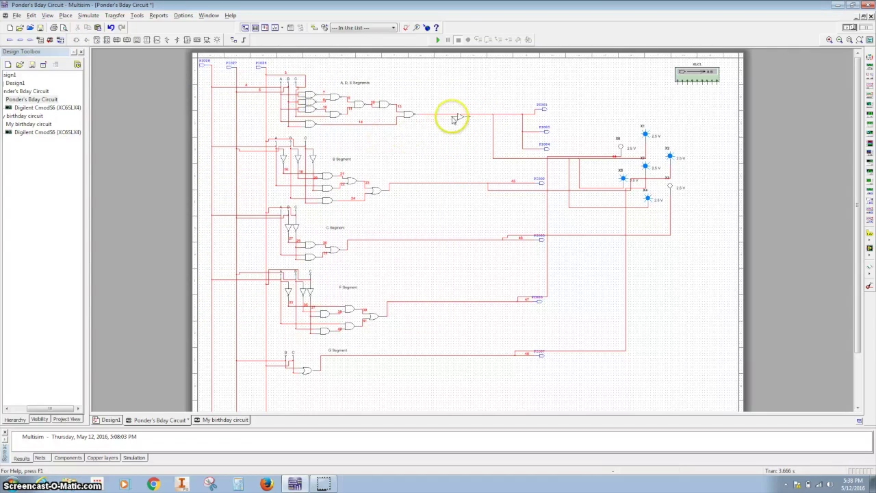
{"action": "left_click", "coordinate": [455, 114]}
{"action": "left_click", "coordinate": [304, 104]}
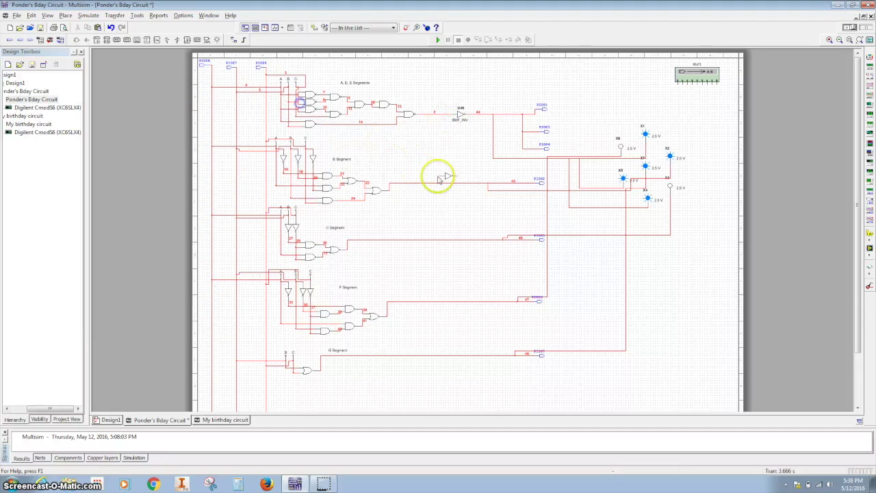
{"action": "left_click", "coordinate": [450, 185]}
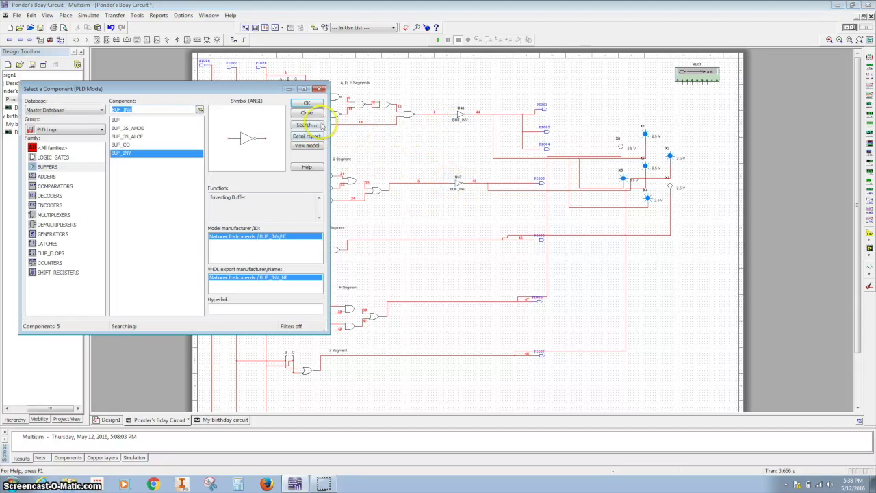
{"action": "left_click", "coordinate": [304, 104]}
{"action": "left_click", "coordinate": [451, 236]}
{"action": "left_click", "coordinate": [475, 301]}
{"action": "key", "text": "Return"}
{"action": "left_click", "coordinate": [472, 356]}
{"action": "key", "text": "Escape"}
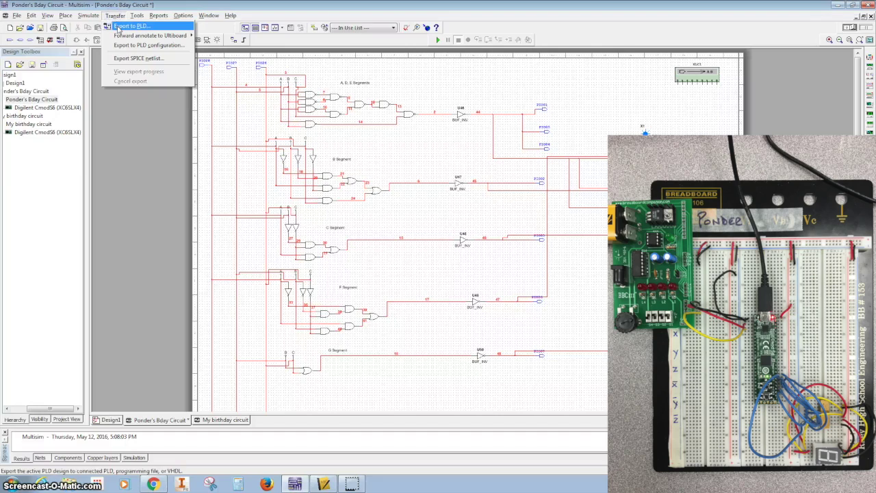
Start Export to PLD targeting the connected PLD, checking the Xilinx tool and XC6SLX4 part
{"action": "left_click", "coordinate": [128, 26]}
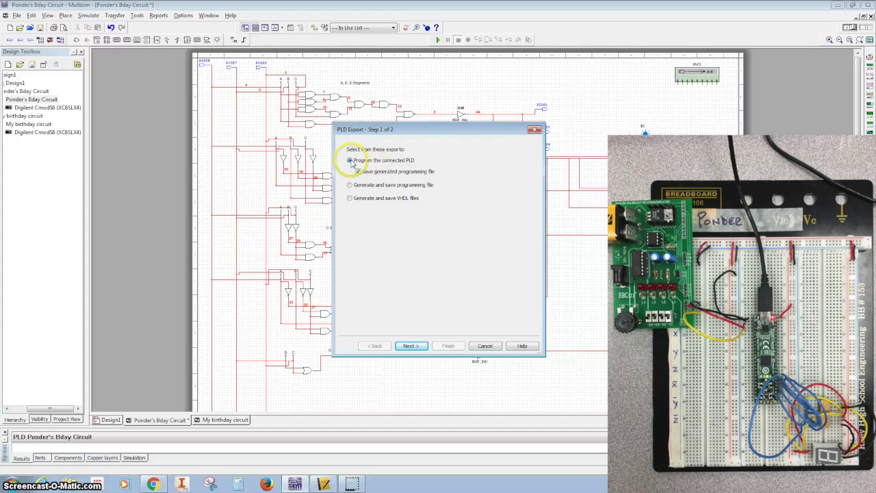
{"action": "left_click", "coordinate": [409, 345]}
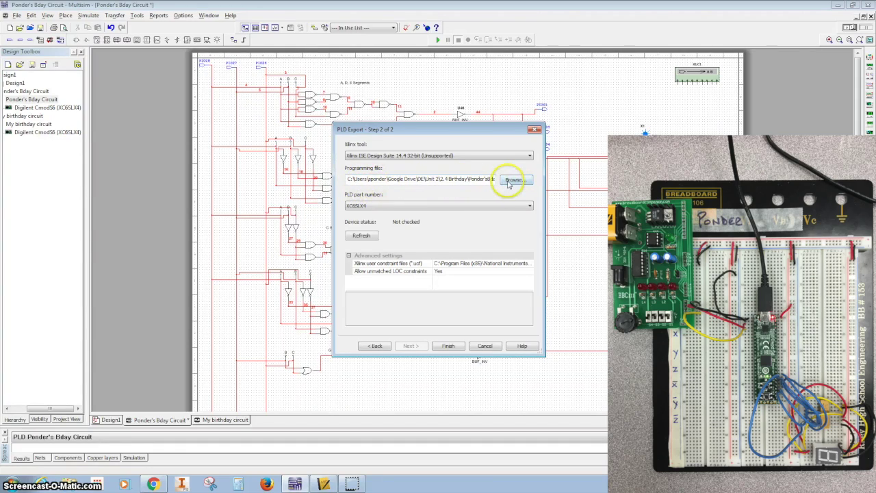
{"action": "left_click", "coordinate": [377, 156]}
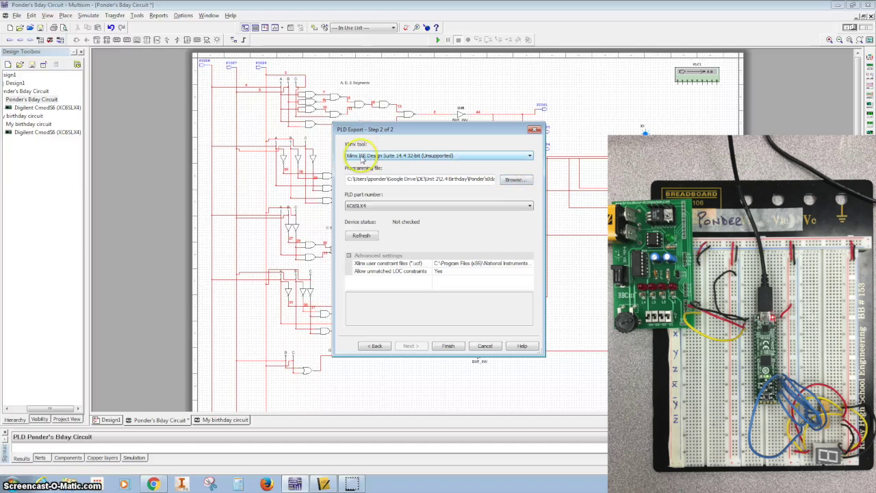
{"action": "left_click", "coordinate": [361, 208]}
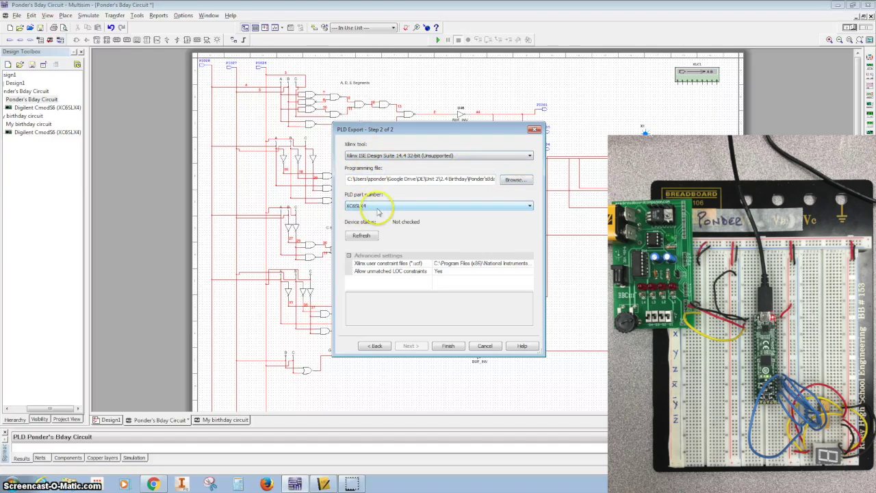
{"action": "left_click", "coordinate": [442, 270]}
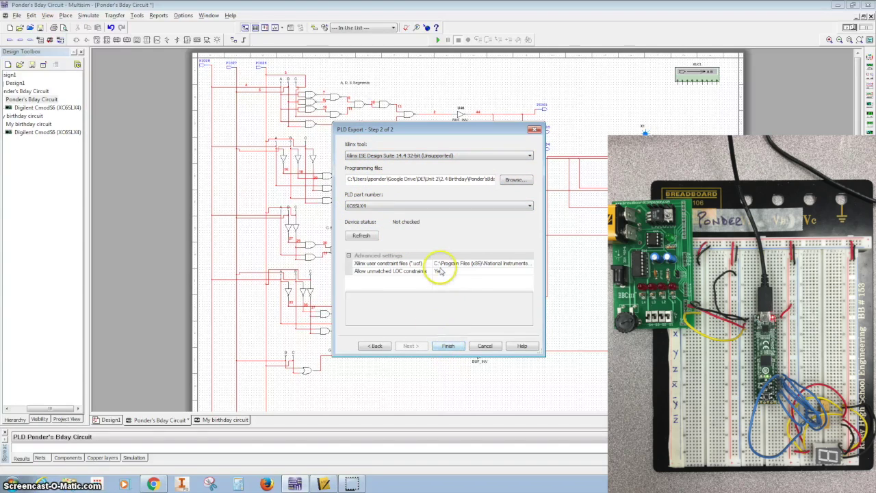
Choose the Digilent C-Mod S6.ucf user constraint file and run the export
{"action": "left_click", "coordinate": [525, 263]}
{"action": "left_click", "coordinate": [530, 264]}
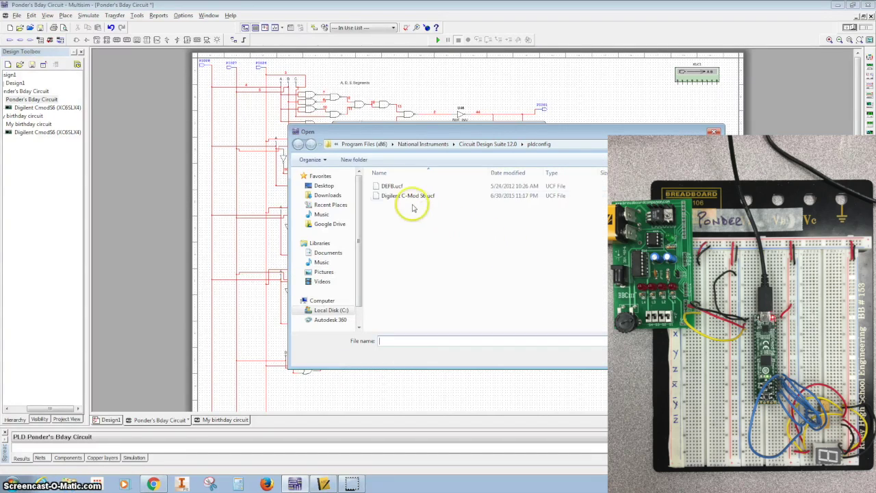
{"action": "left_click", "coordinate": [391, 197]}
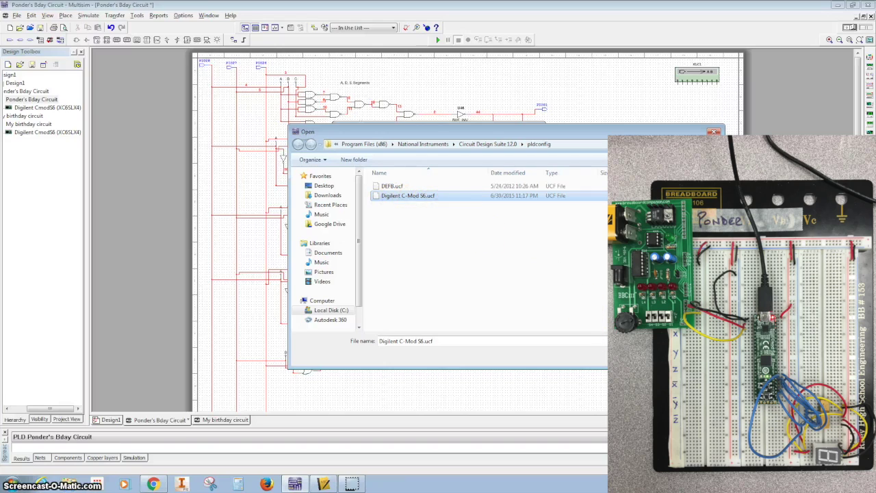
{"action": "key", "text": "Return"}
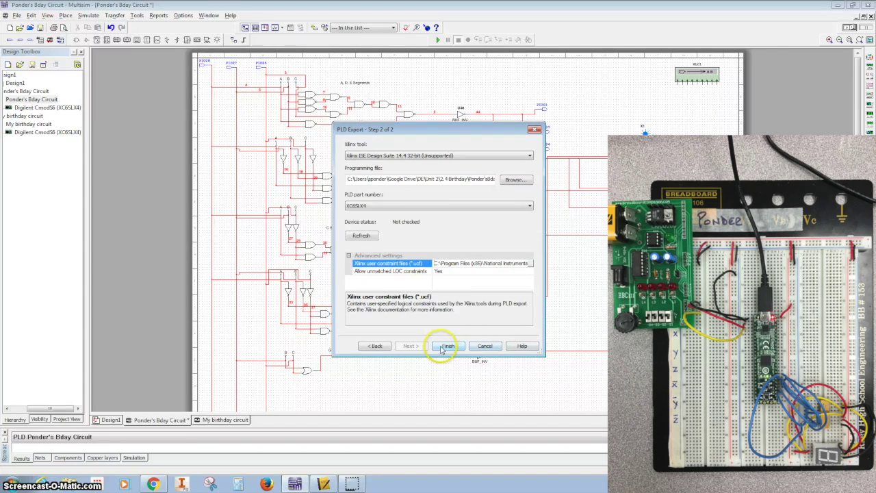
{"action": "left_click", "coordinate": [447, 347]}
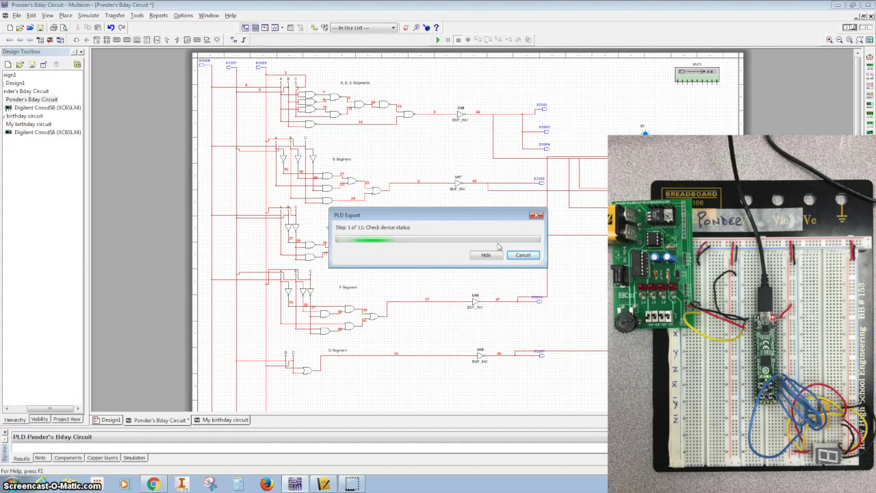
Let the PLD export progress through its steps toward programming the device
{"action": "mouse_move", "coordinate": [352, 485]}
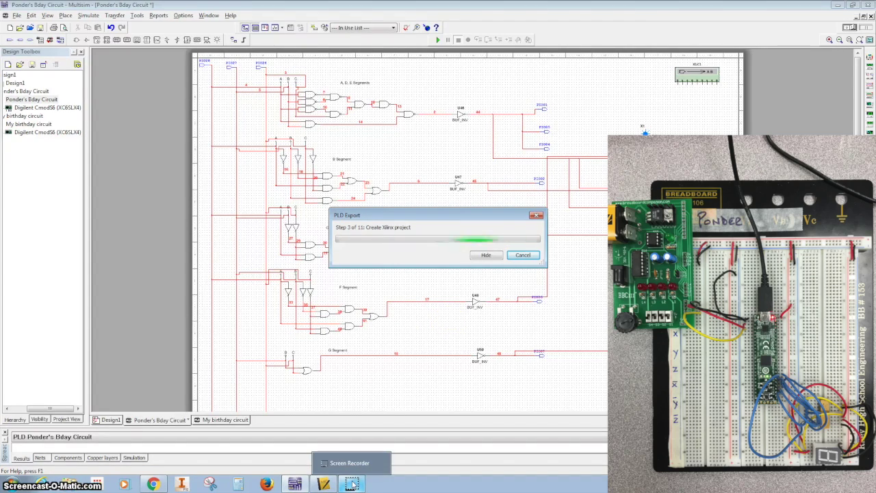